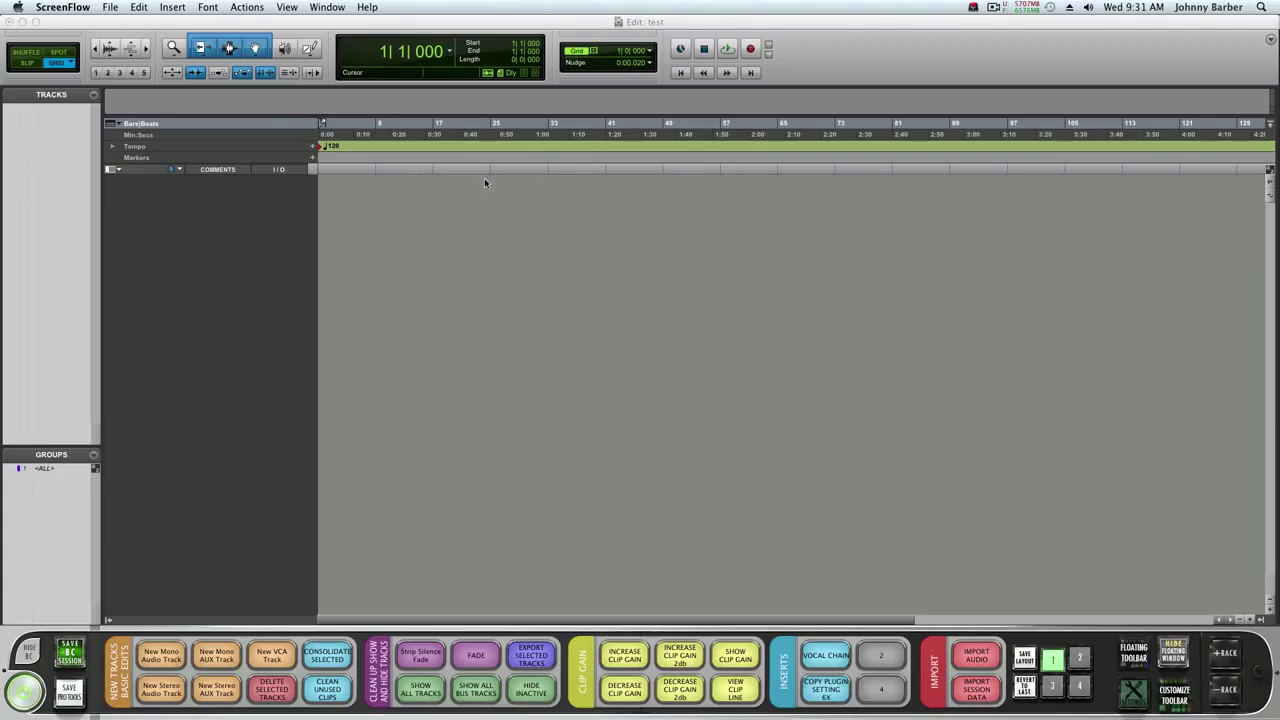
Step: Make Pro Tools active, showing the empty Edit window of the session 'test'
click(236, 24)
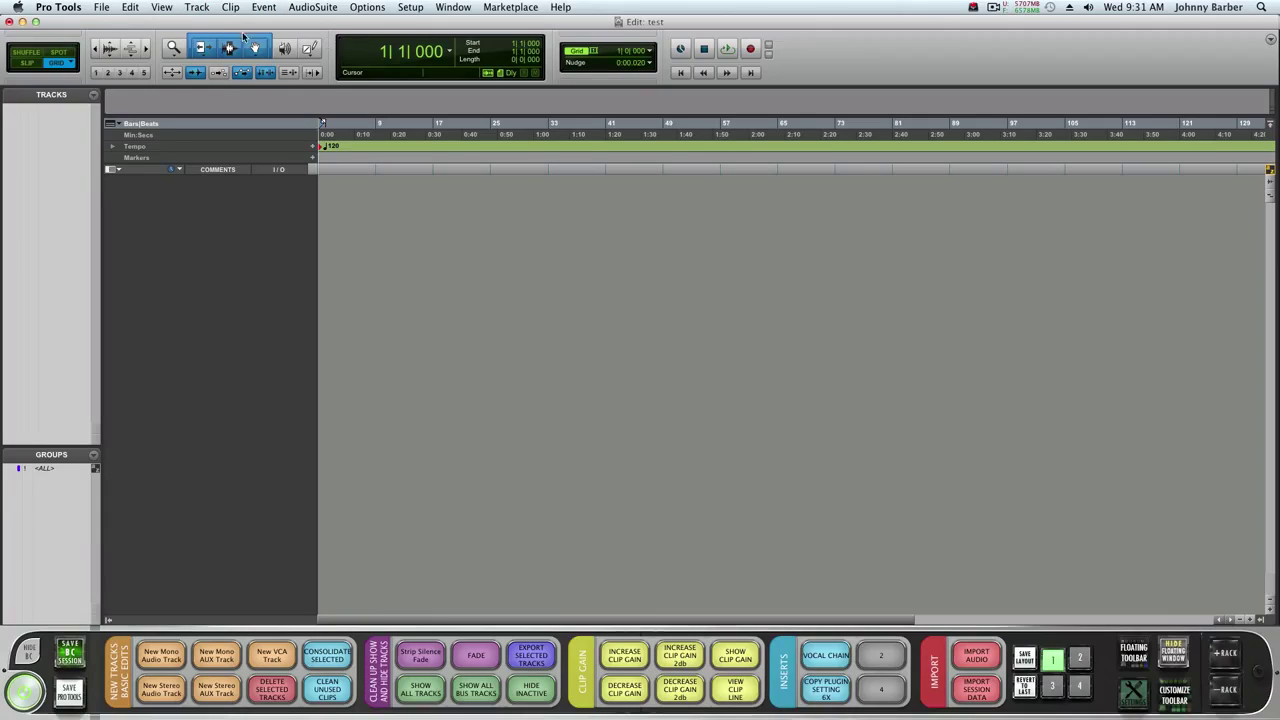
Step: In Preferences > Operation, set auto backup to every 1 minute, keeping 30 backups
click(48, 9)
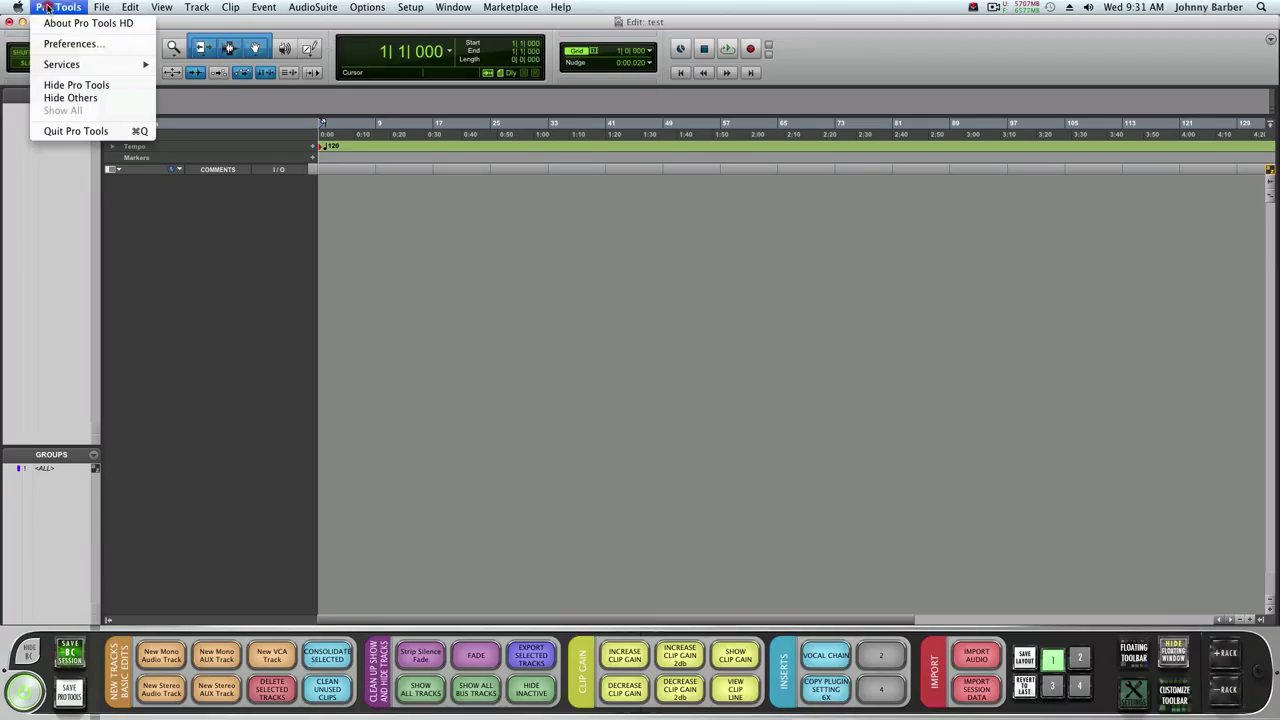
click(84, 45)
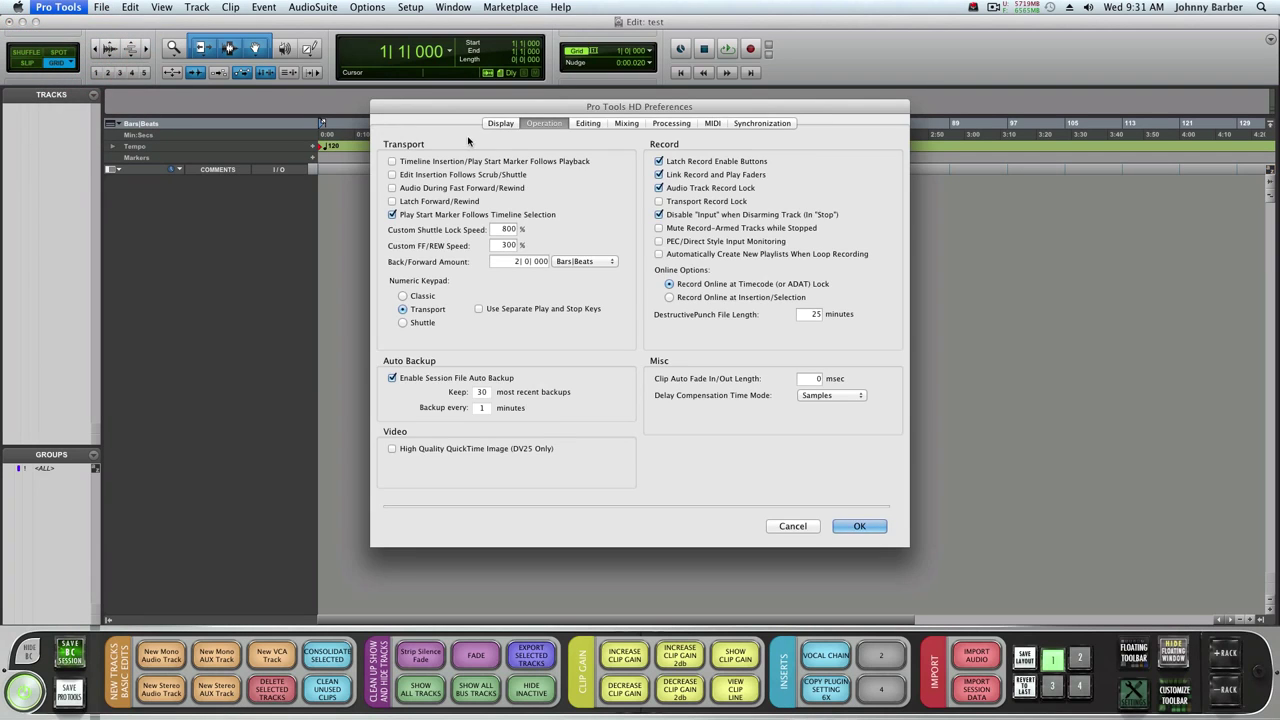
click(505, 123)
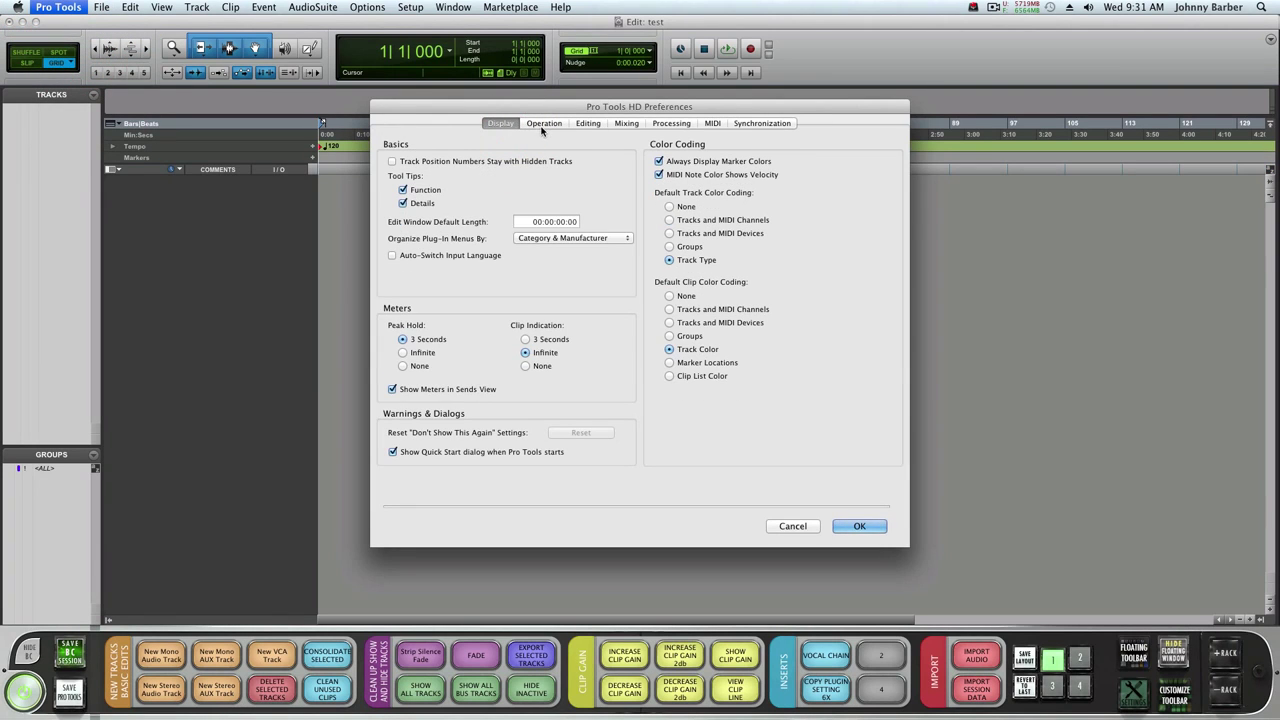
click(541, 124)
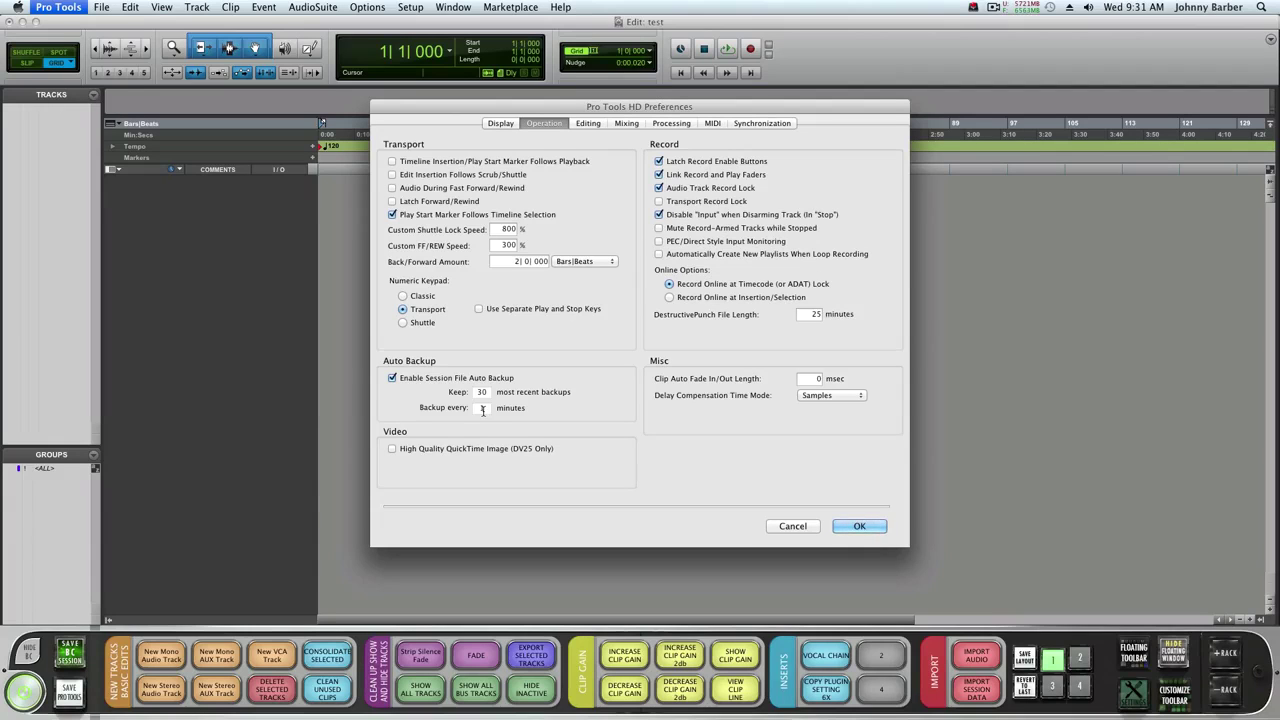
text(1)
double_click(487, 392)
text(3)
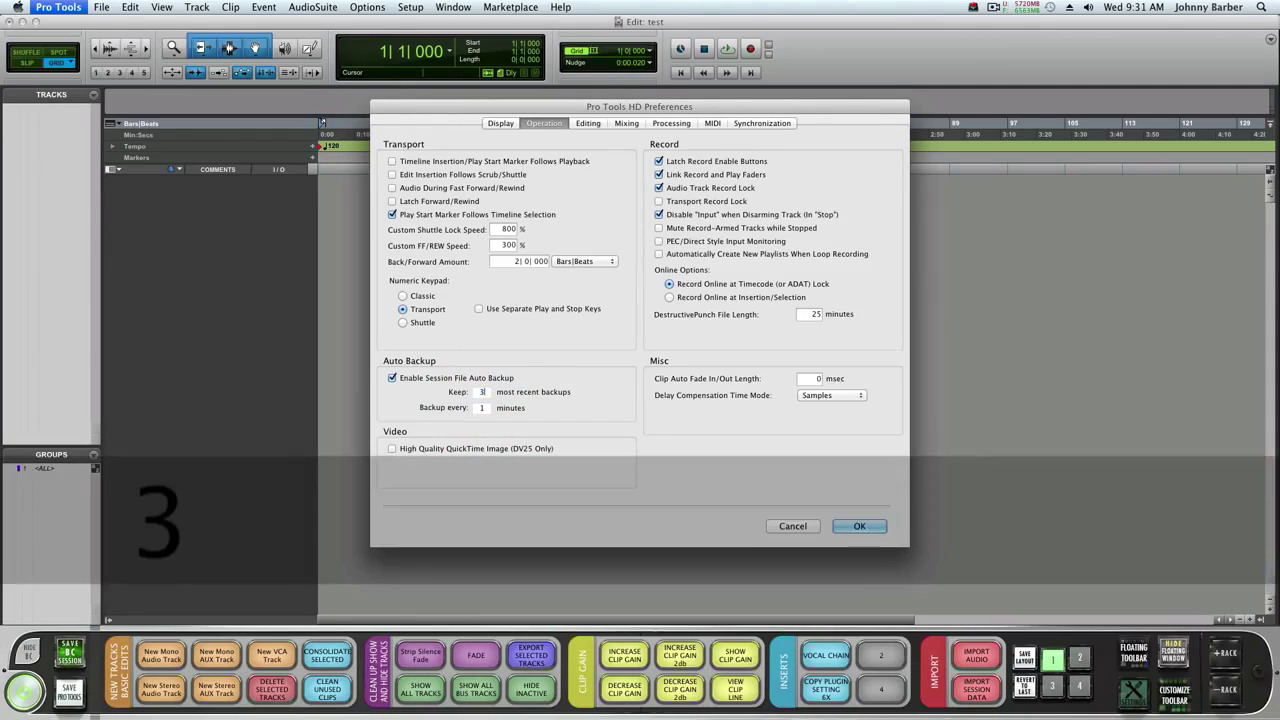
text(99)
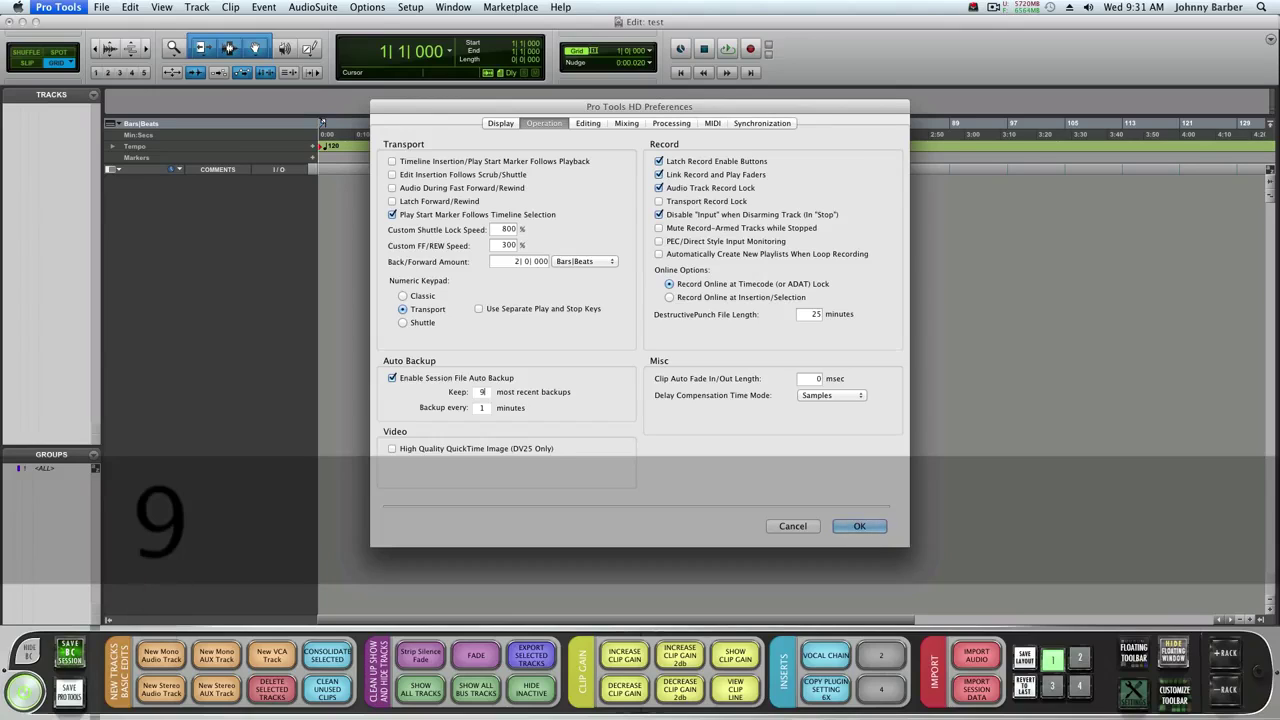
click(572, 420)
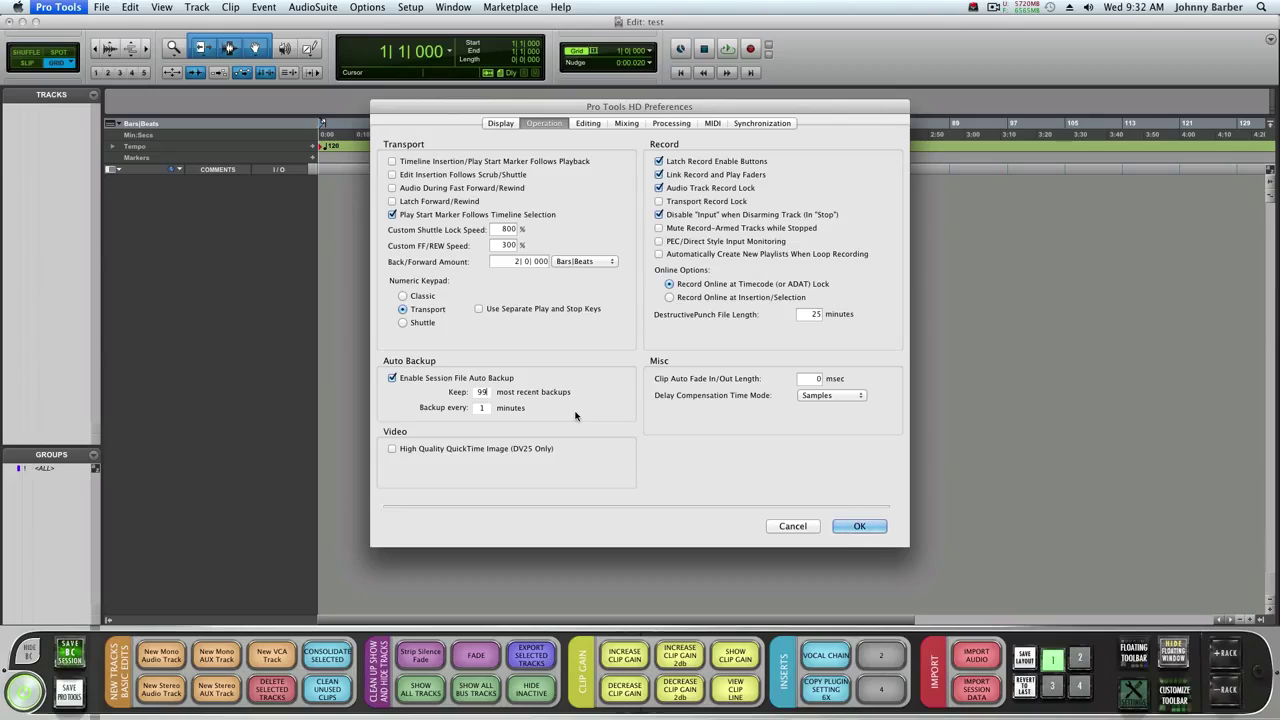
key(BackSpace)
key(BackSpace)
text(30)
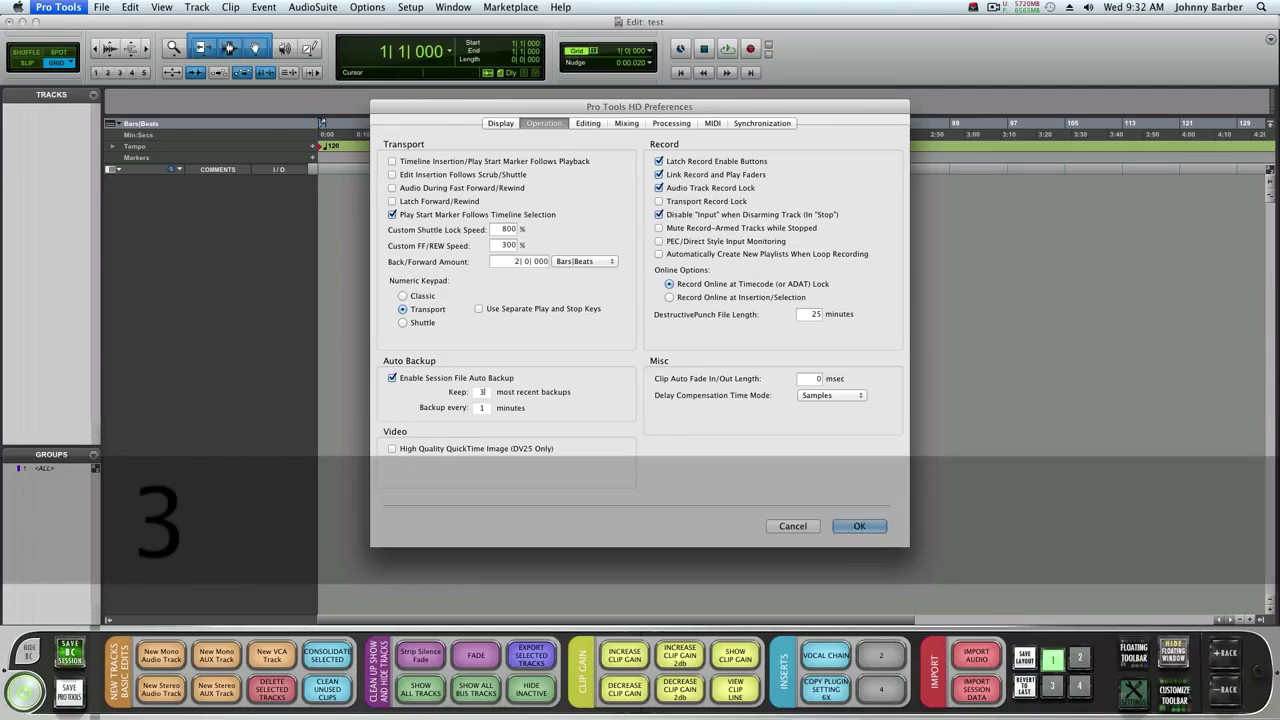
Step: Save the preferences, then open Playback Engine and check the H/W Buffer Size options without changing them
click(859, 526)
click(408, 8)
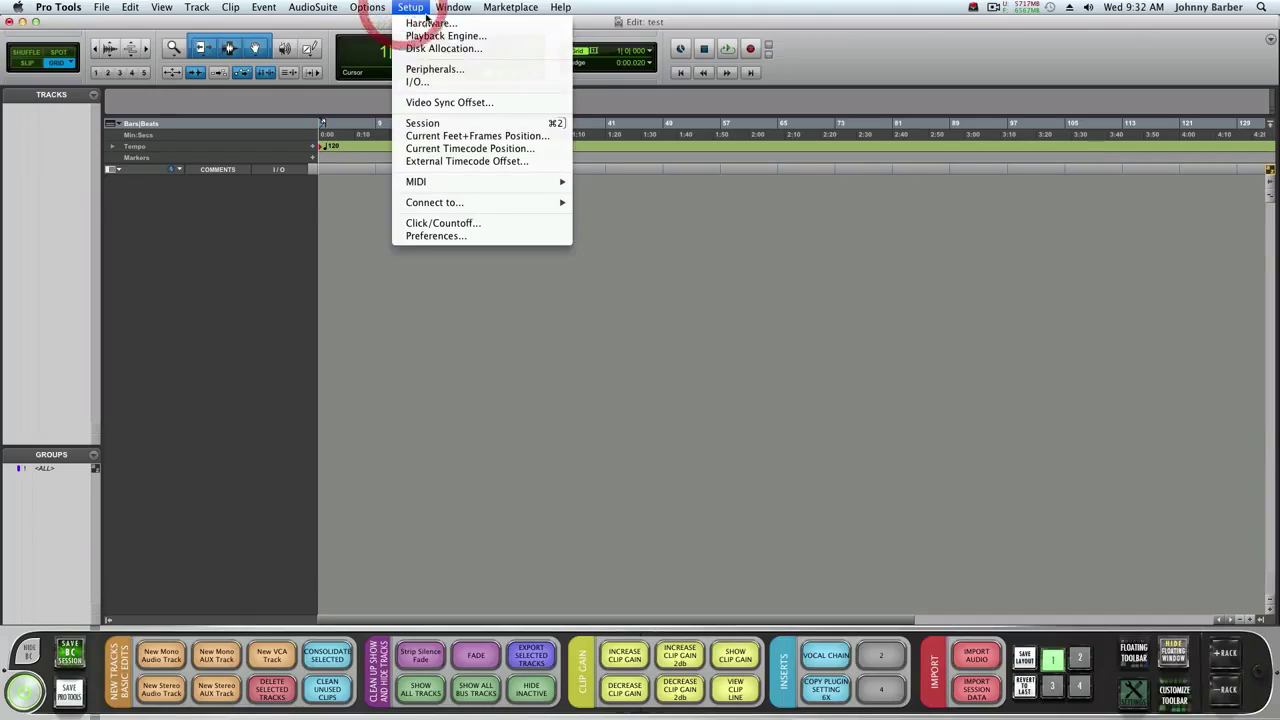
click(444, 37)
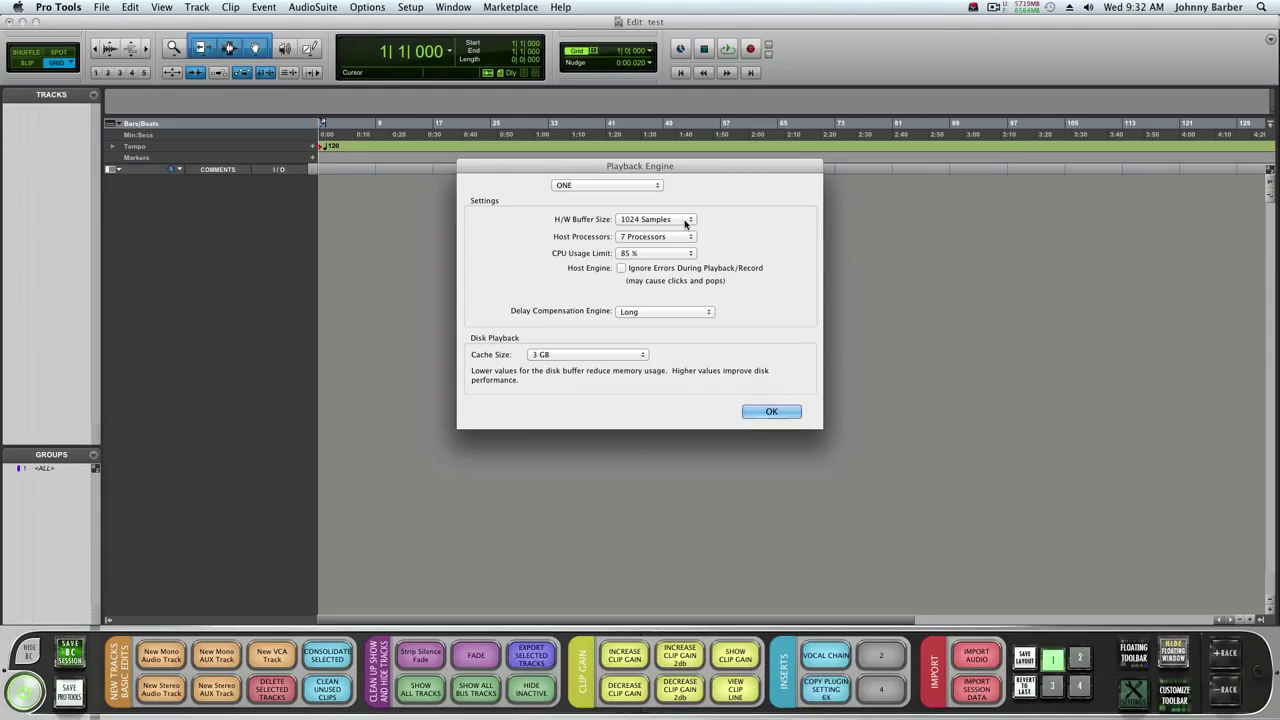
click(685, 221)
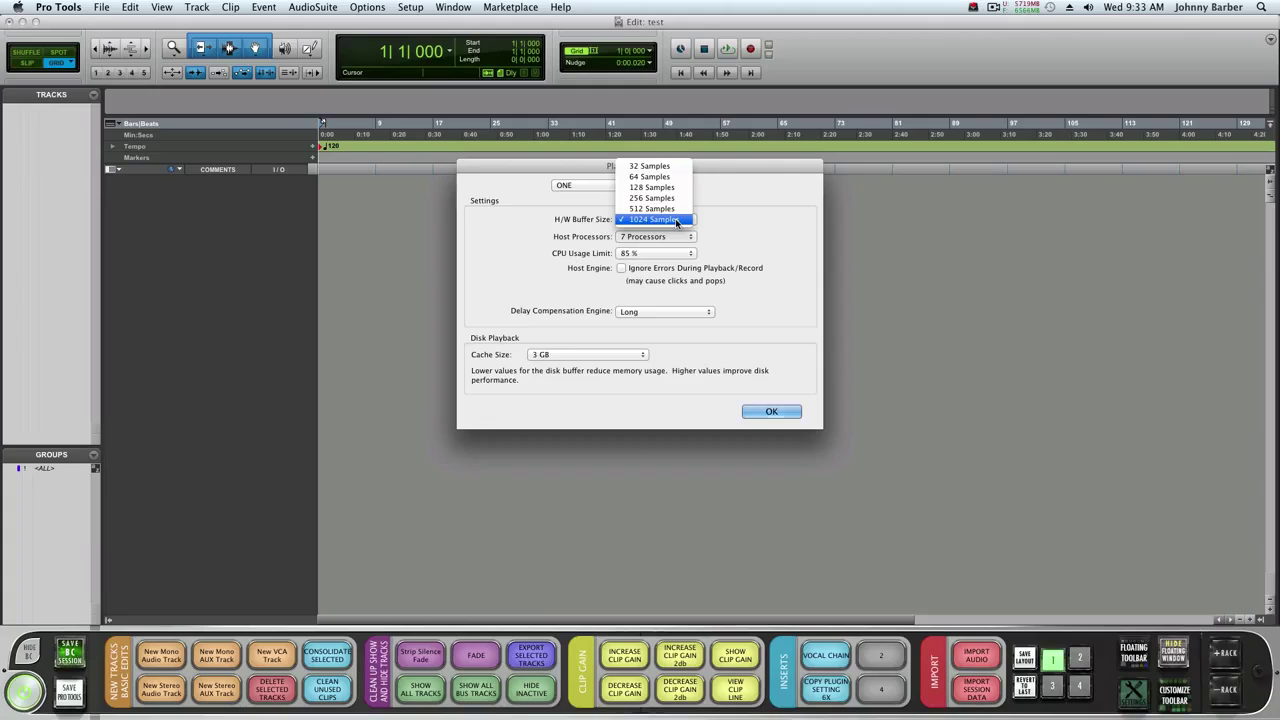
click(736, 218)
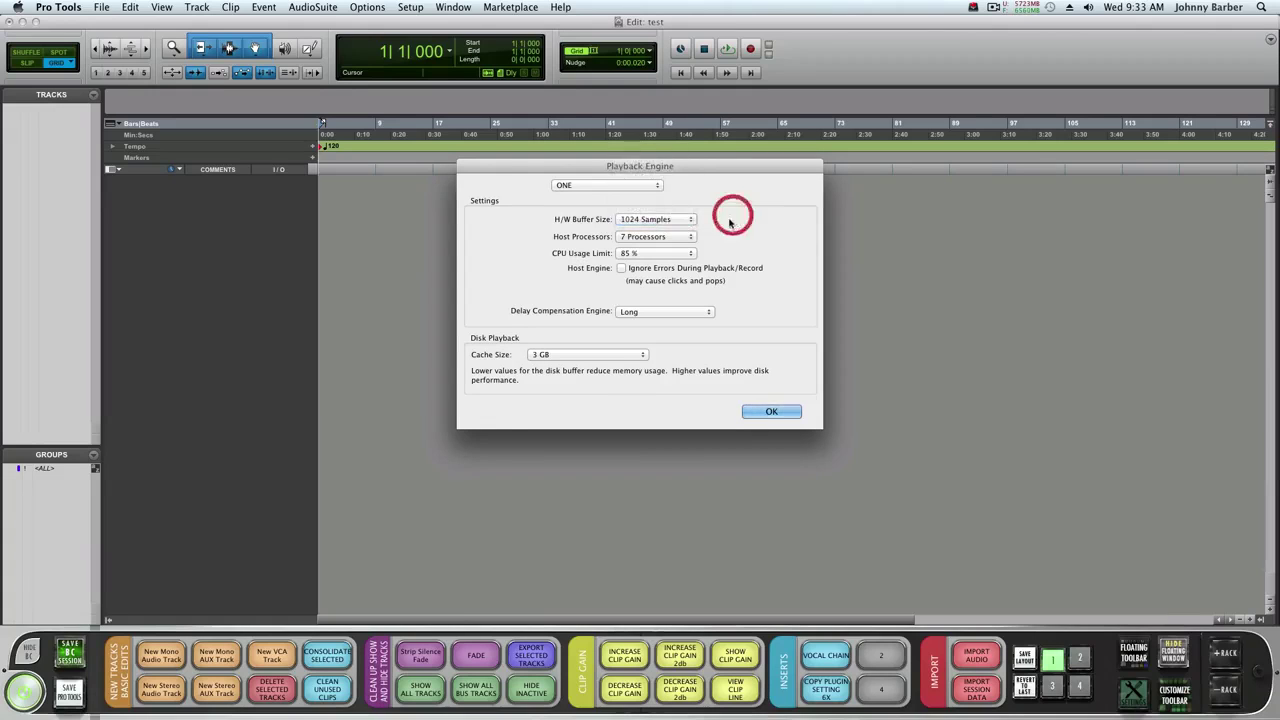
click(656, 238)
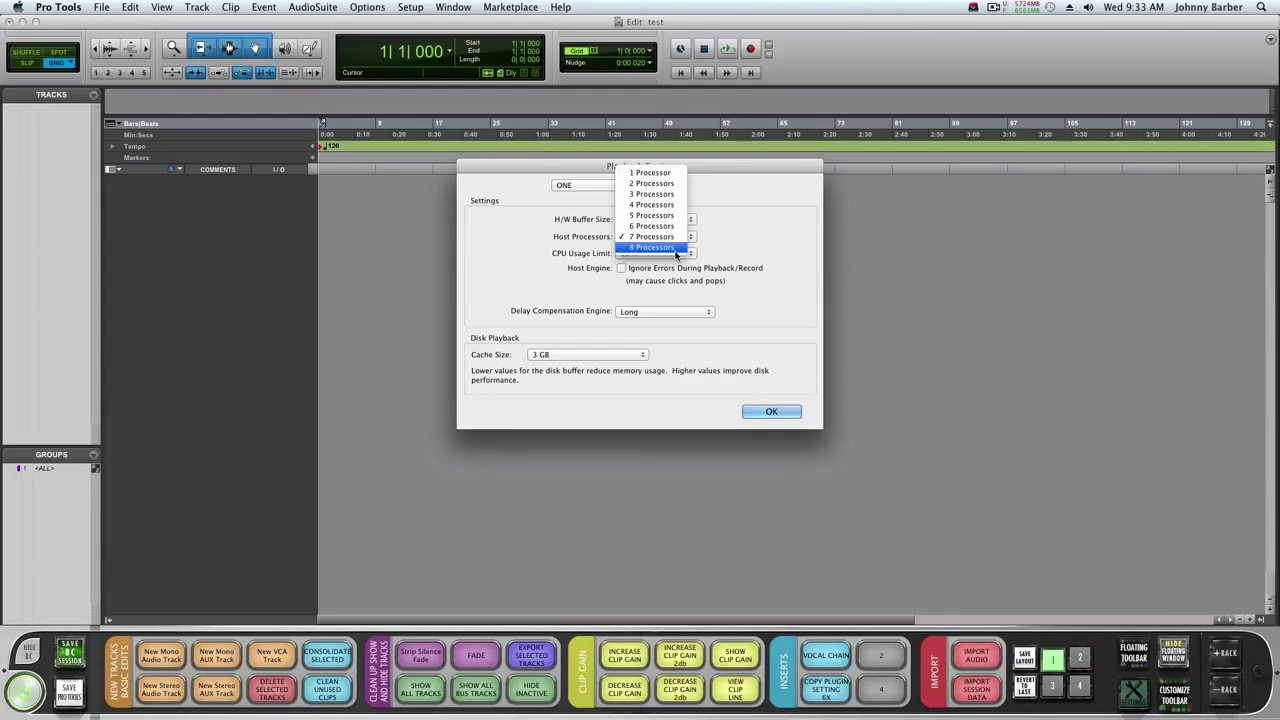
click(726, 238)
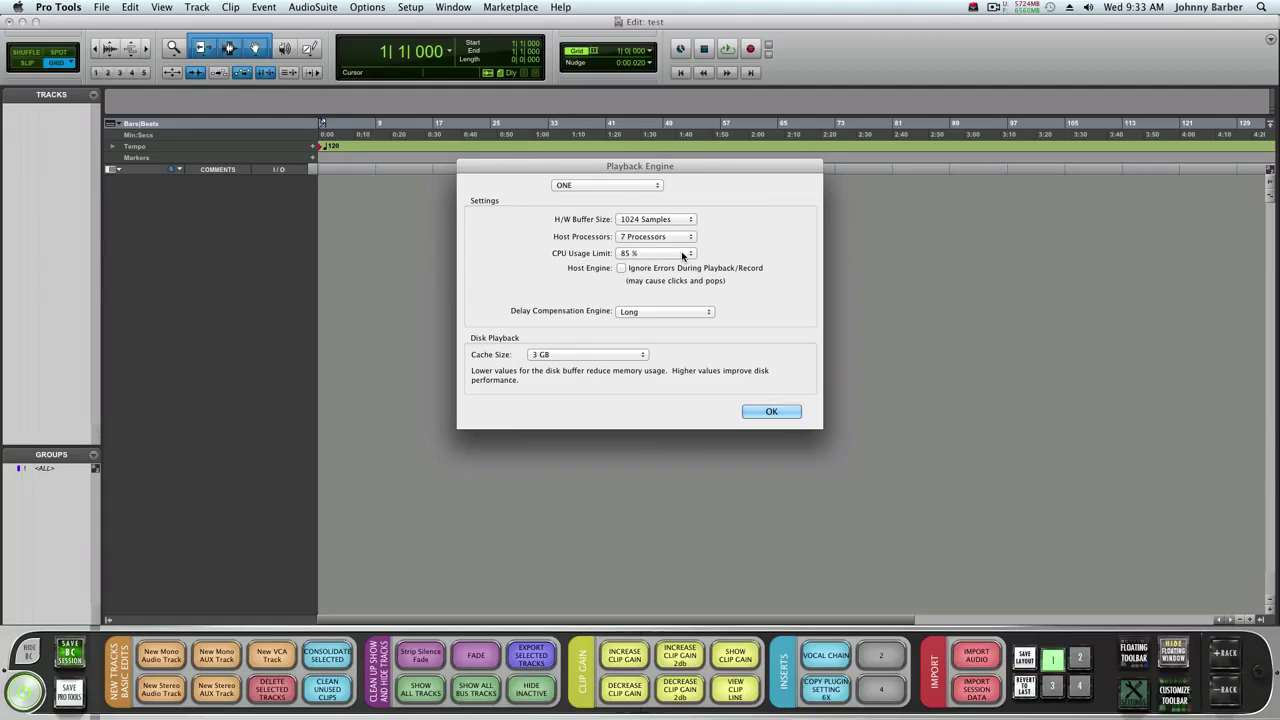
click(683, 255)
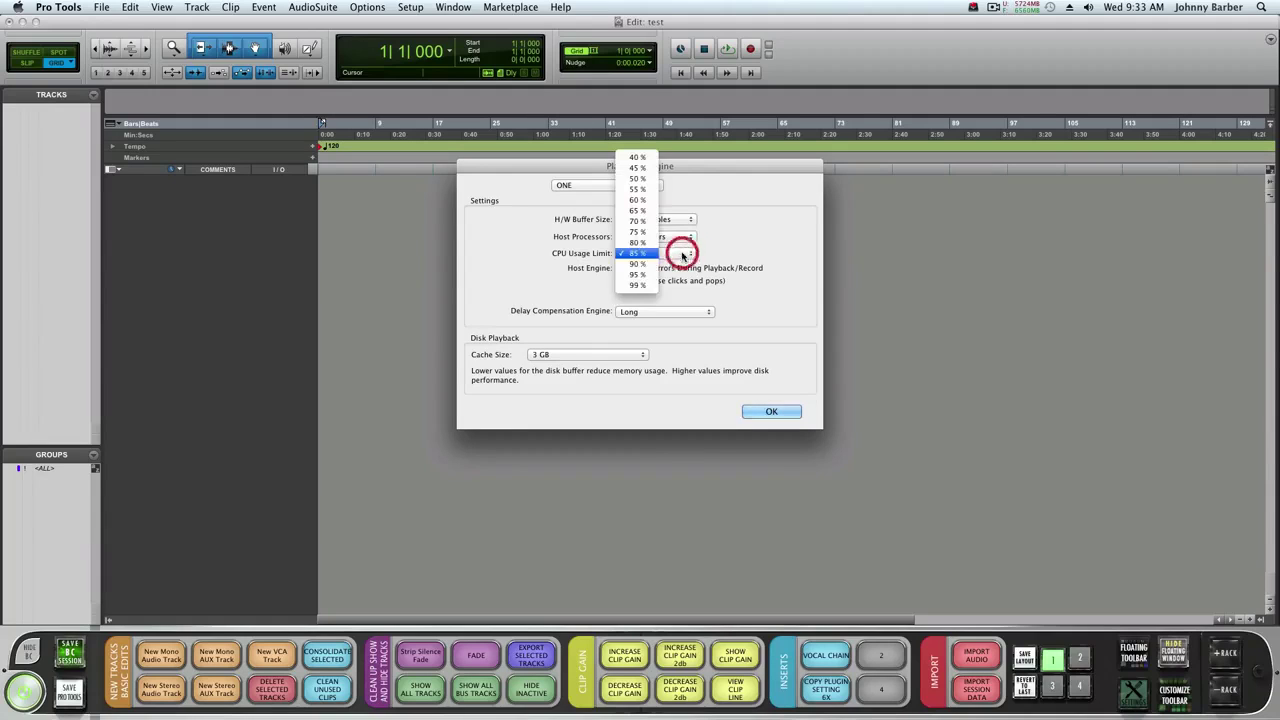
click(630, 281)
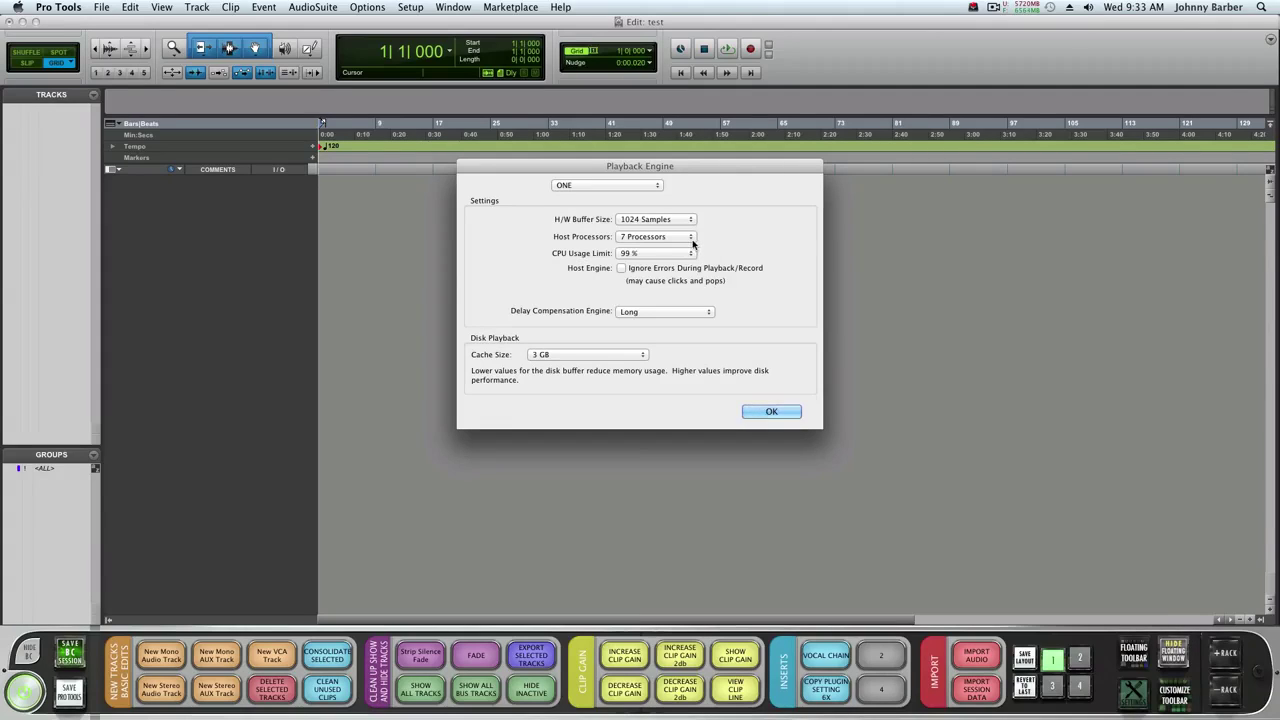
click(689, 254)
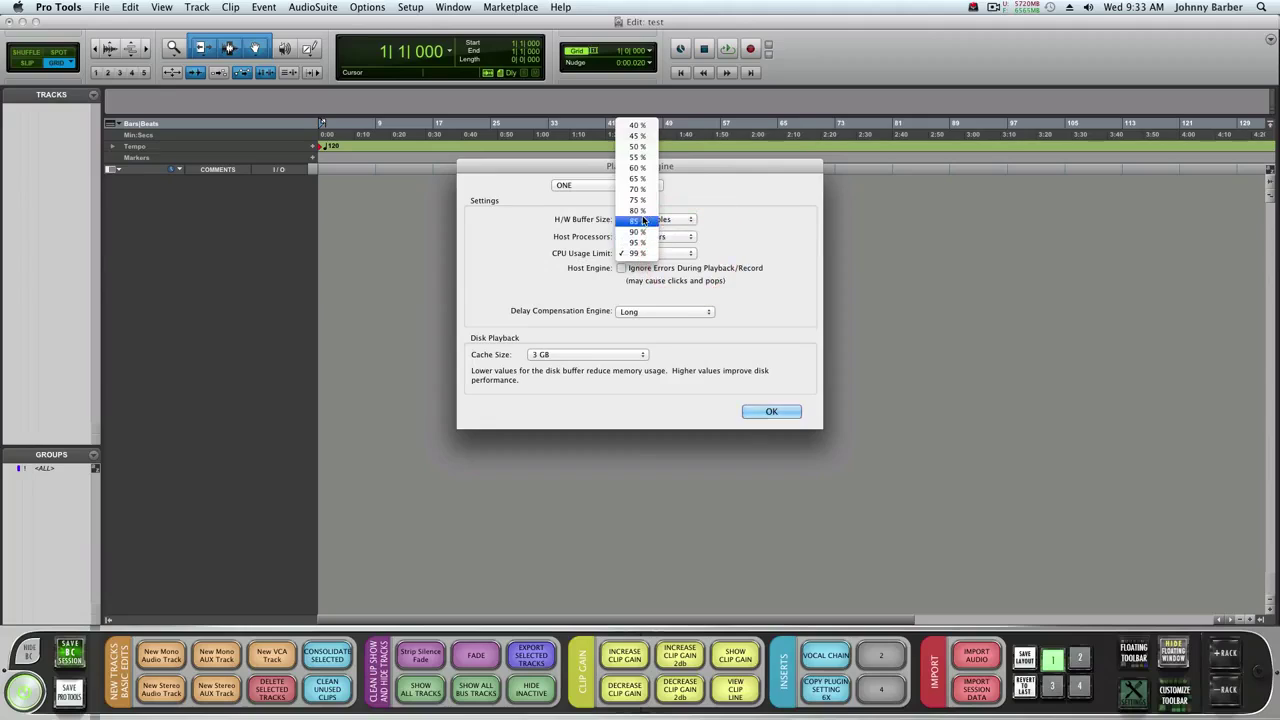
click(643, 220)
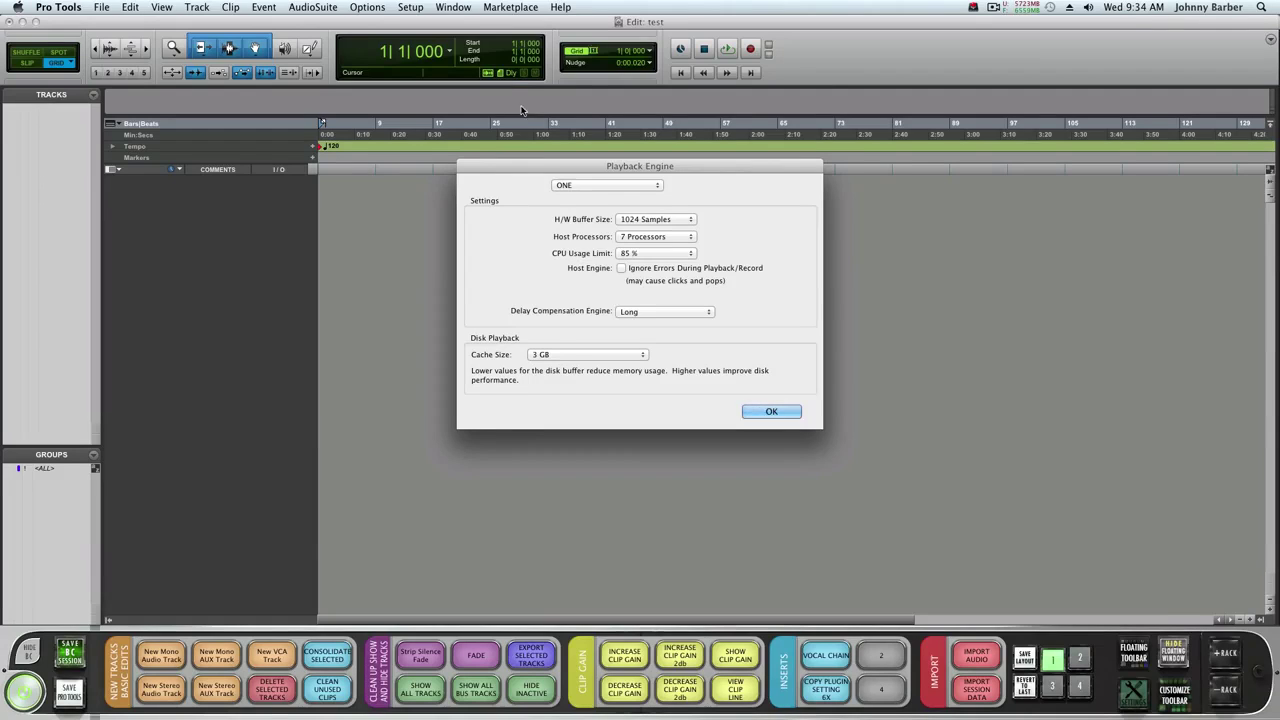
click(659, 312)
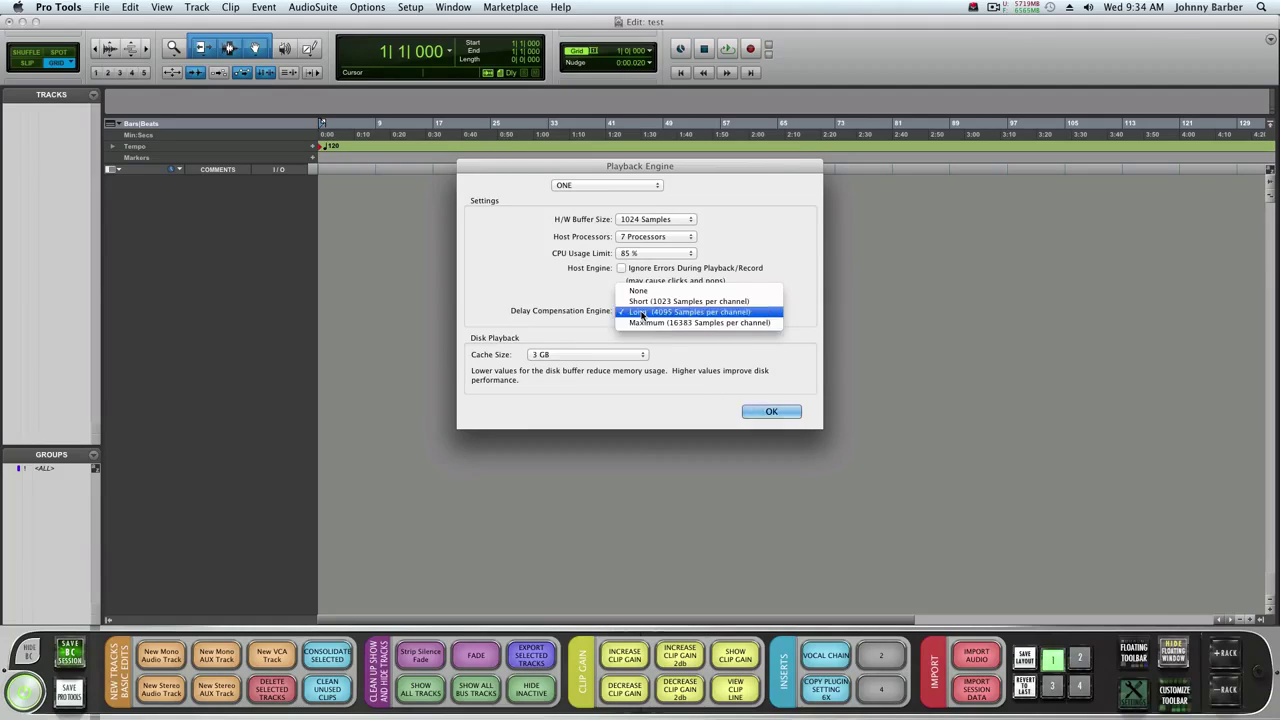
click(548, 280)
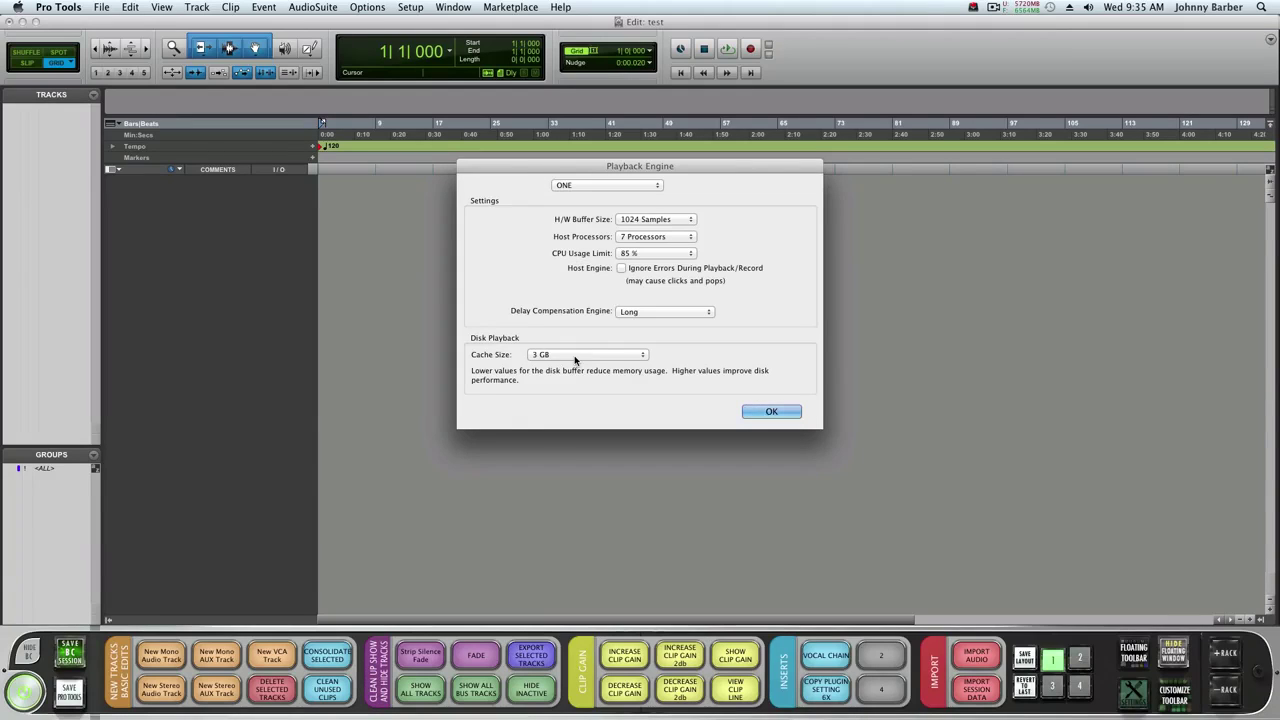
Step: Leave the Playback Engine disk cache size at 3 GB and confirm the dialog
click(577, 356)
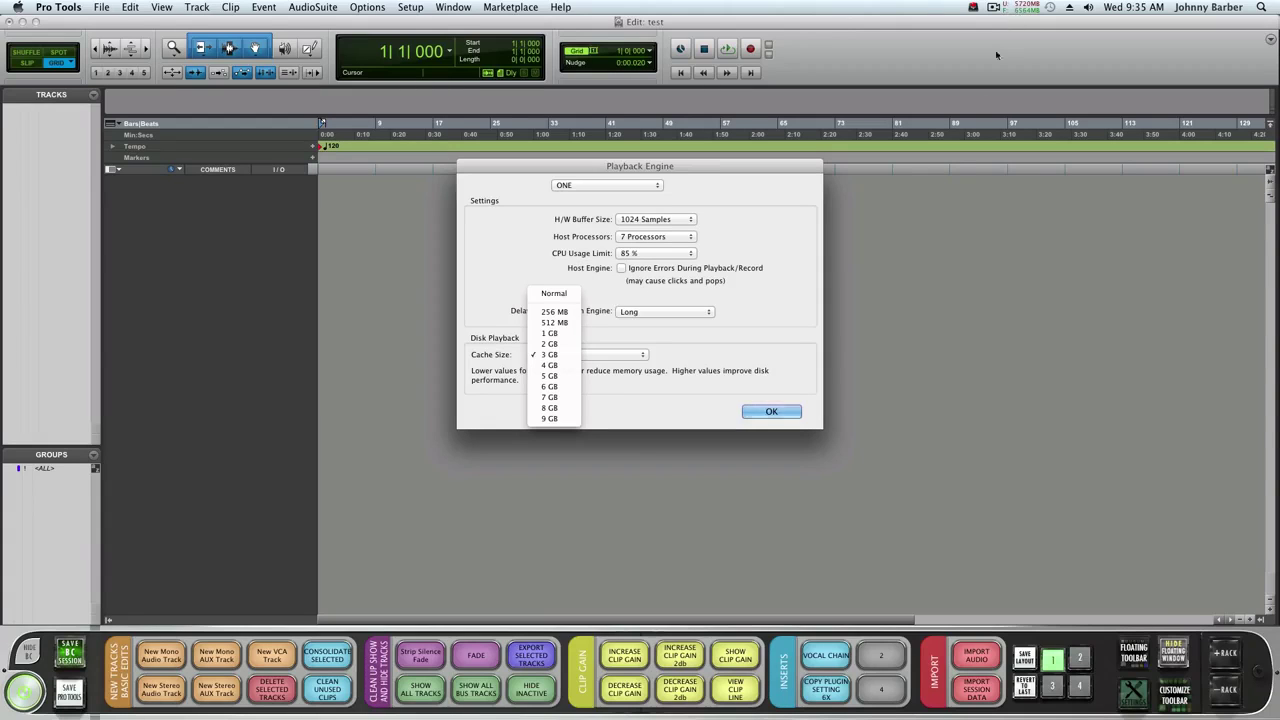
click(763, 312)
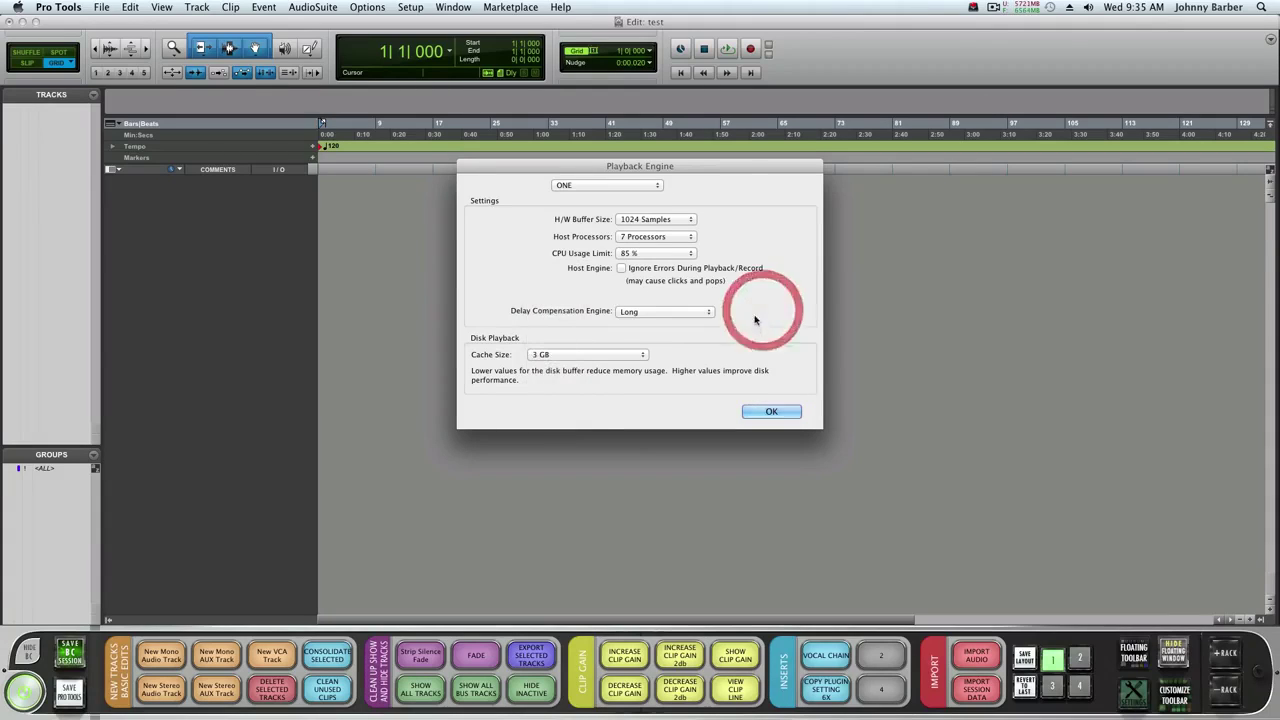
click(640, 355)
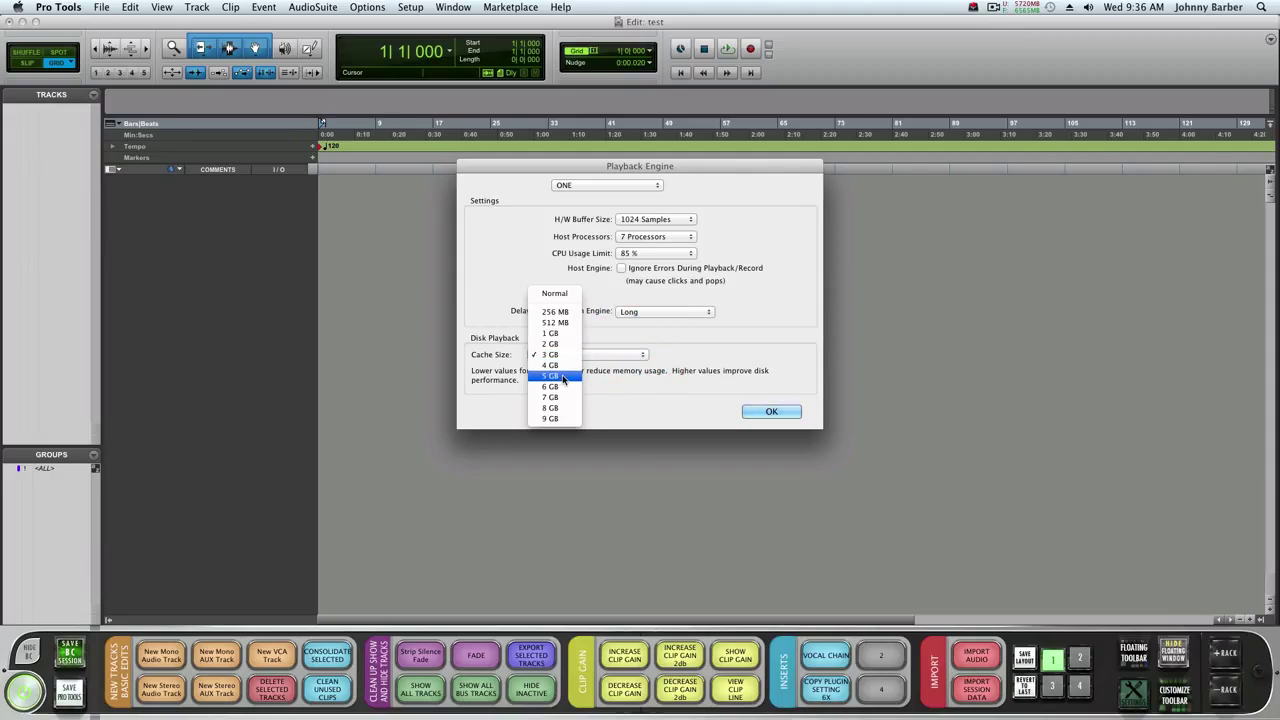
click(671, 346)
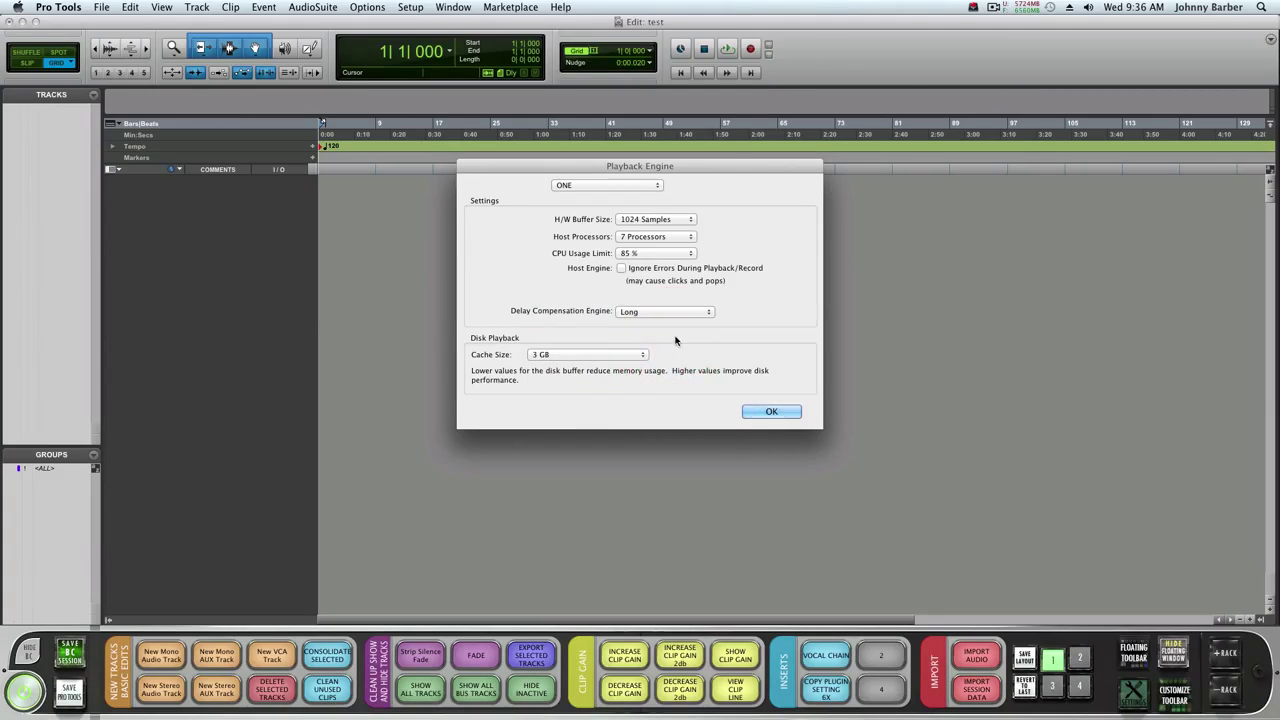
click(745, 414)
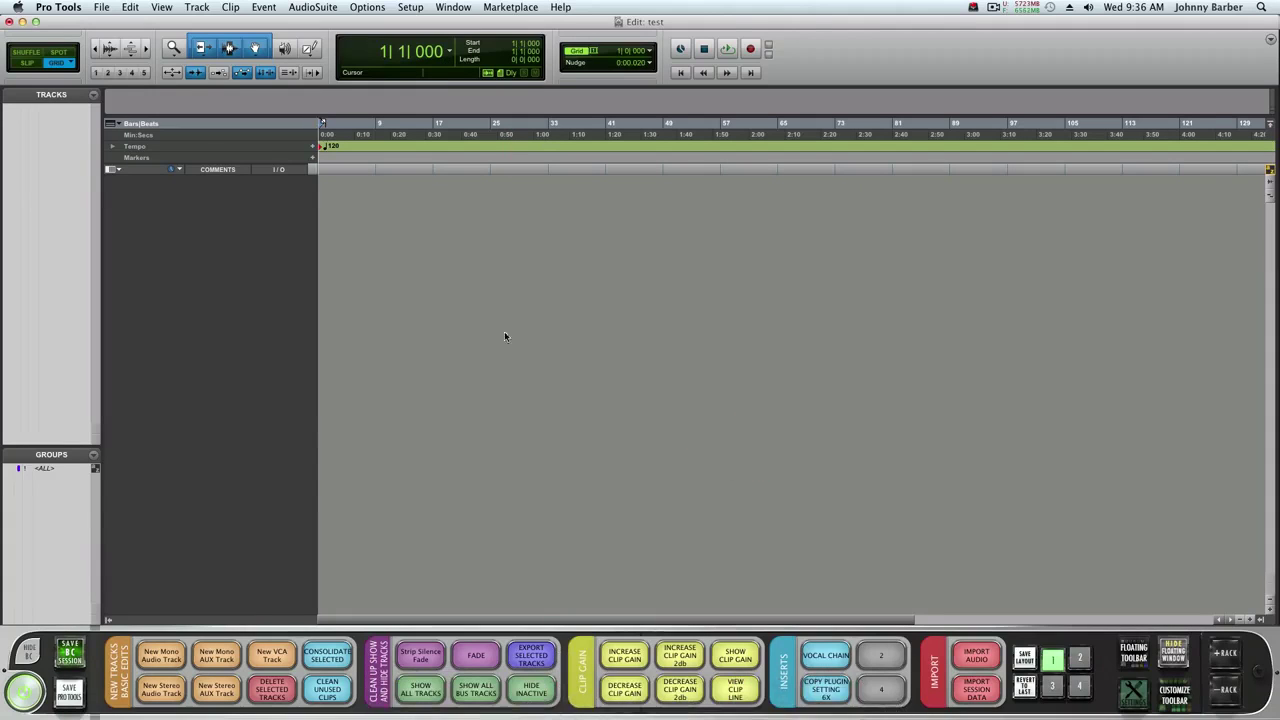
Step: Open System Preferences from the Dock and go to Energy Saver
mouse_move(644, 714)
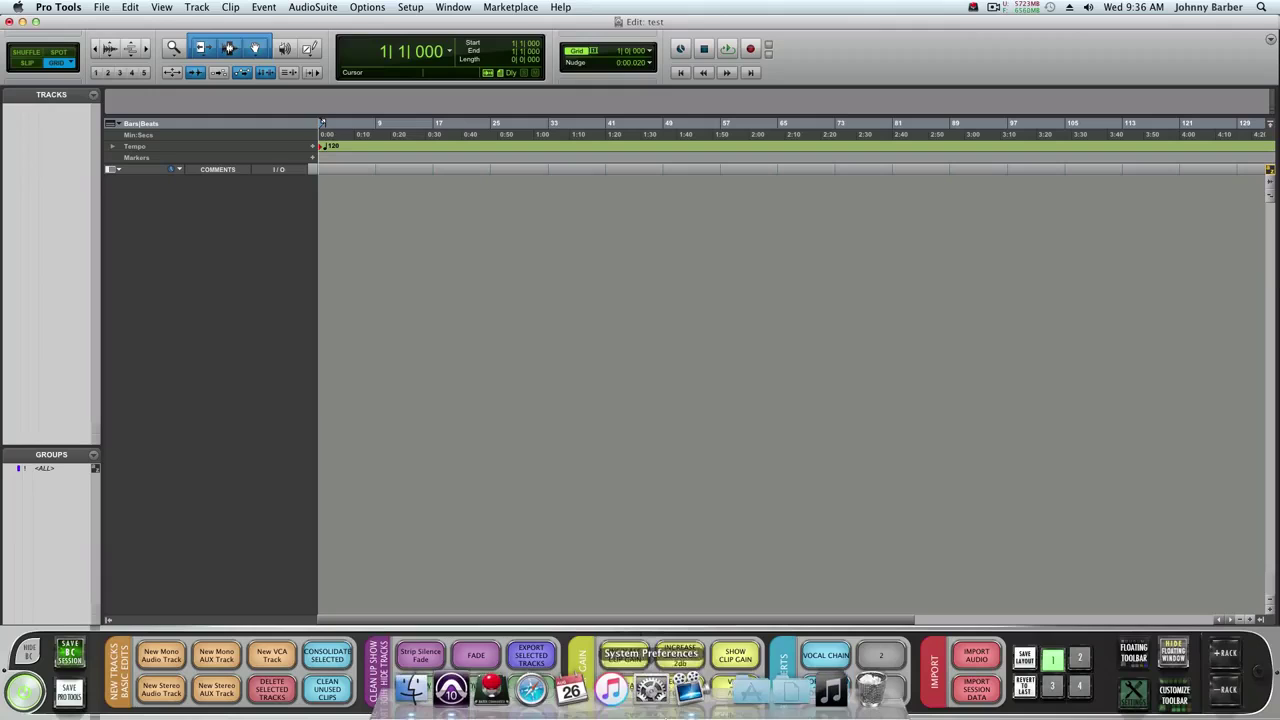
click(650, 690)
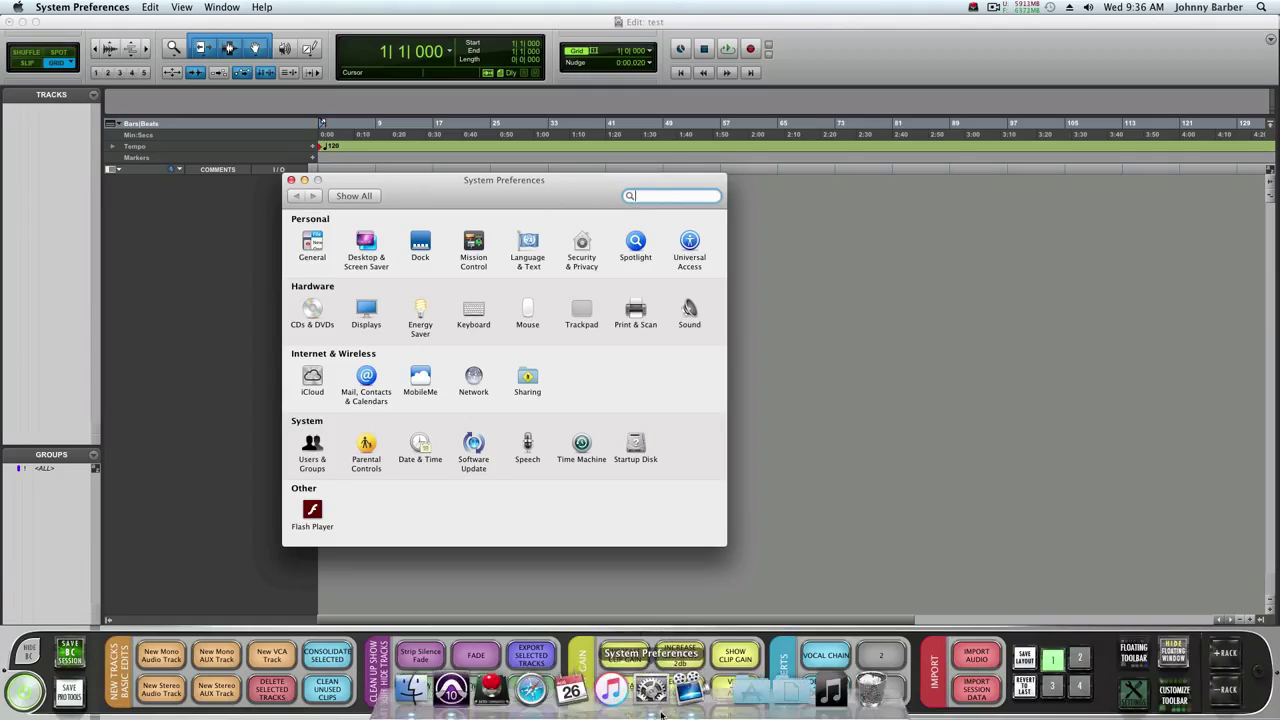
click(424, 312)
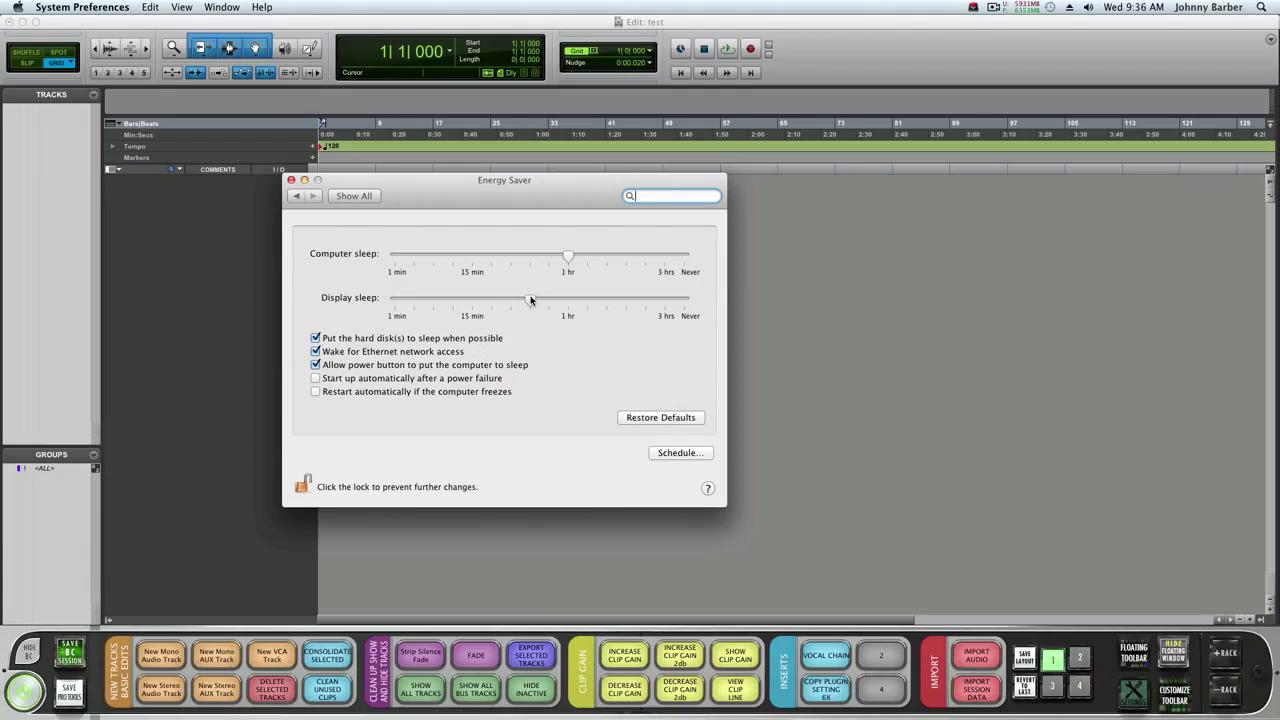
Step: Try the sleep sliders at Never, then settle on 1 hr computer sleep with hard-disk sleep on
drag(530, 299, 766, 277)
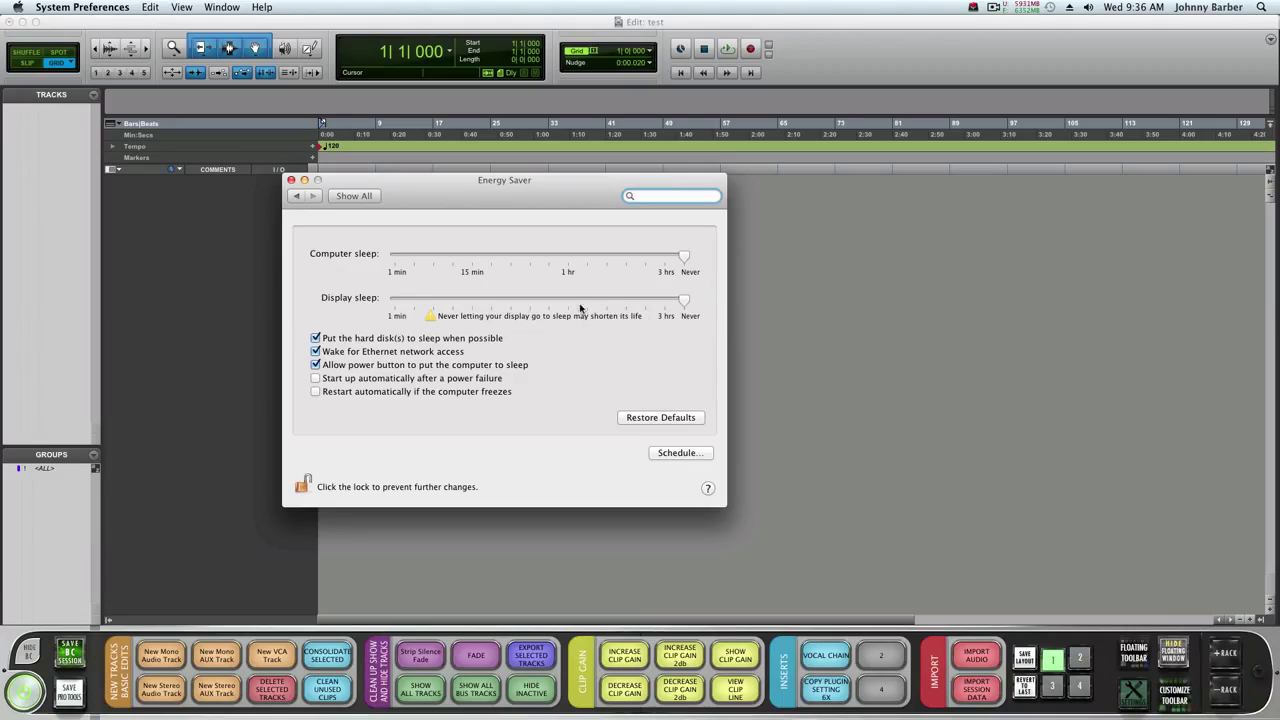
click(315, 339)
click(315, 339)
drag(684, 262, 568, 254)
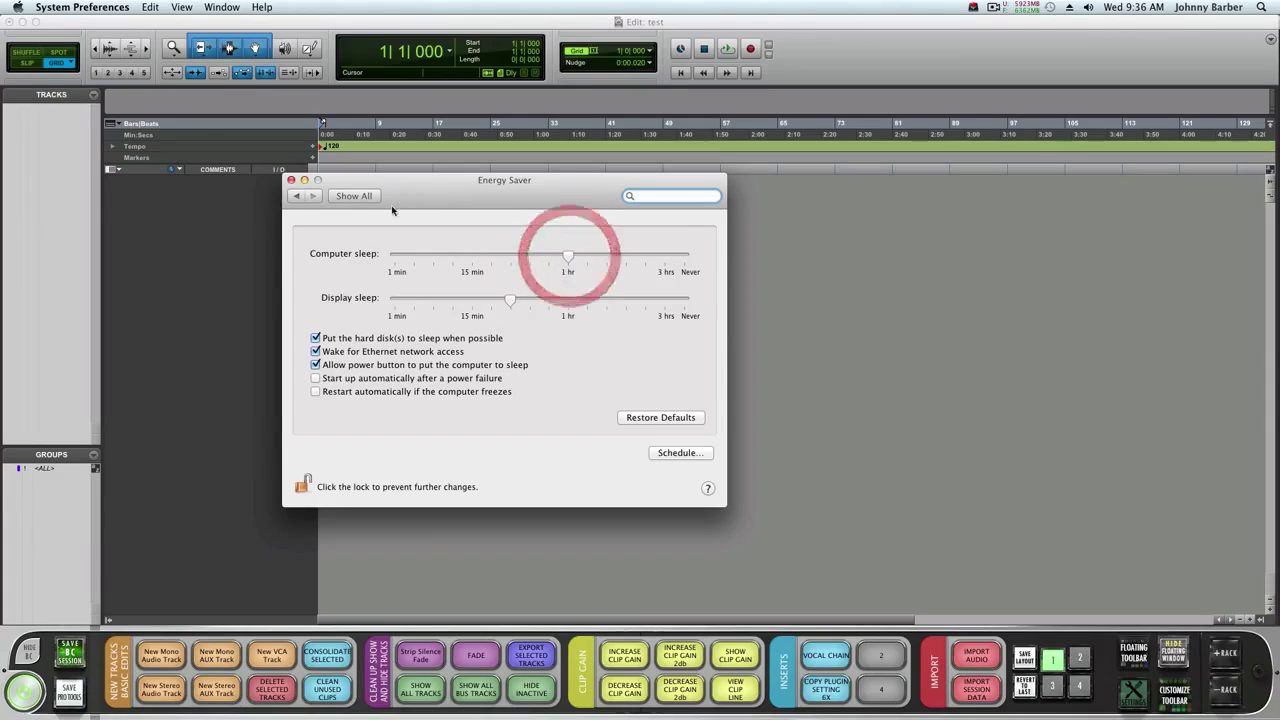
Step: Open Keyboard Shortcuts and view the display brightness, Mission Control and keyboard focus shortcuts
click(296, 196)
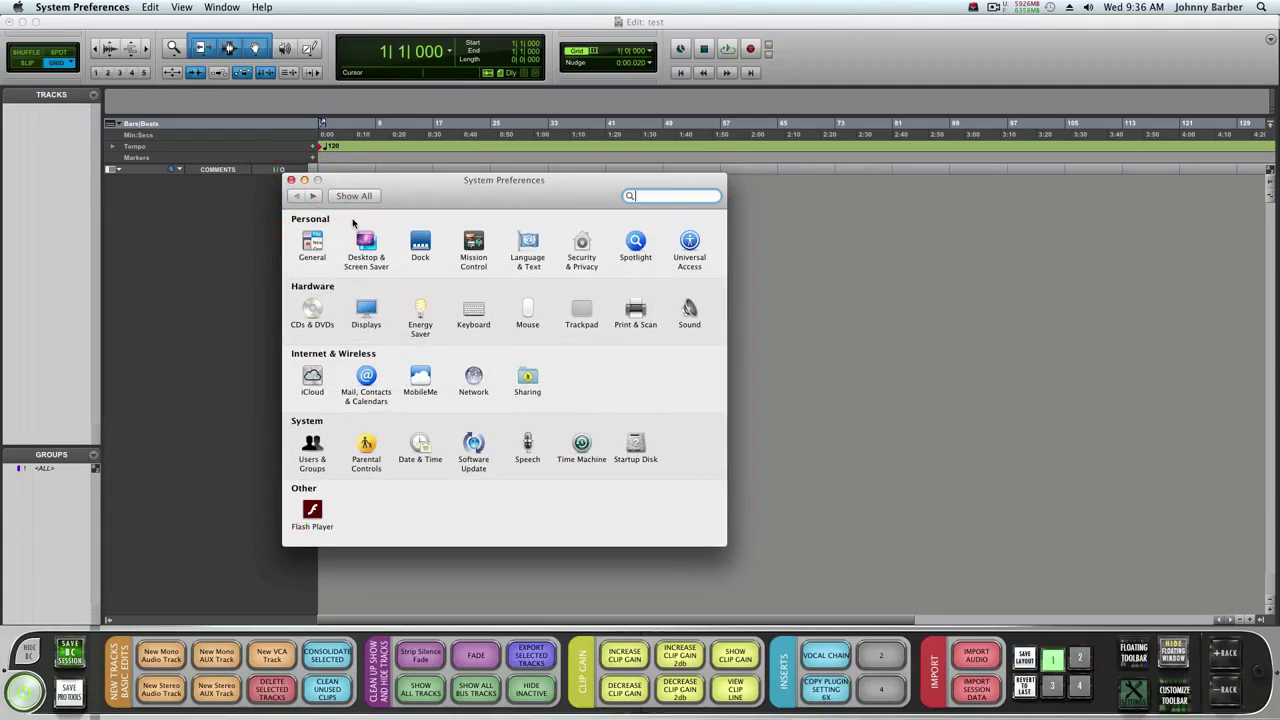
click(478, 312)
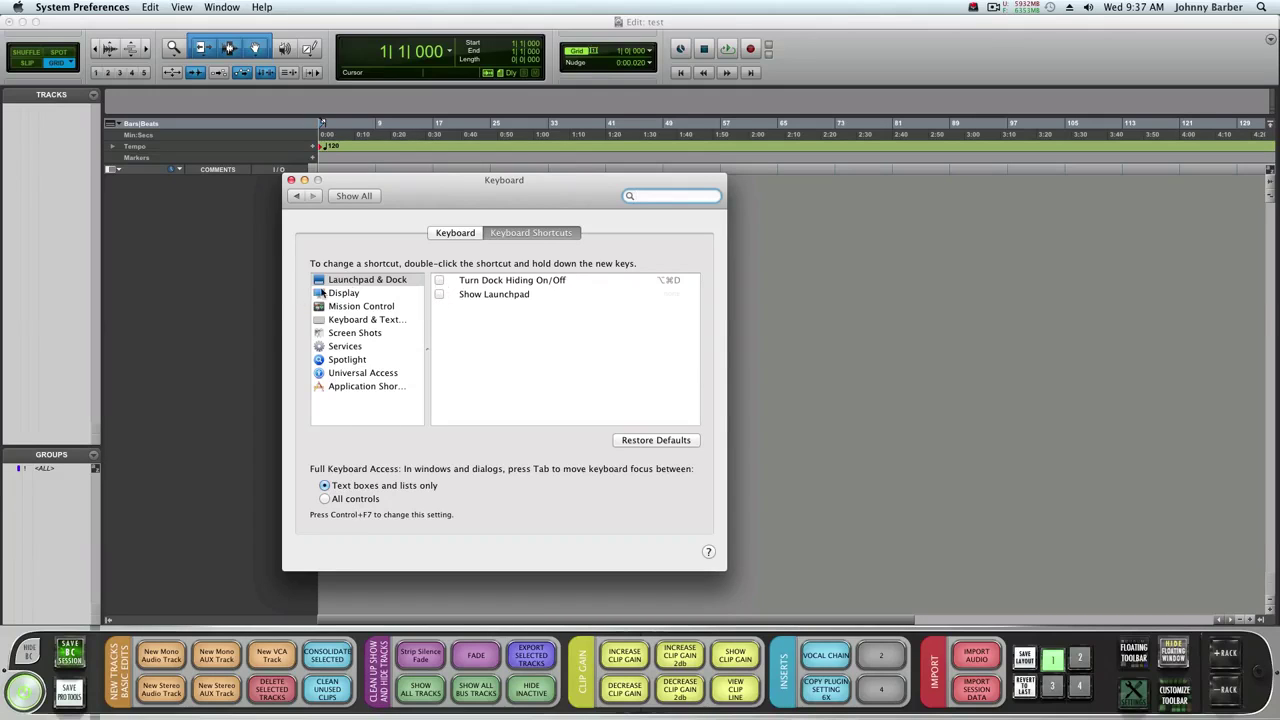
click(351, 286)
click(351, 292)
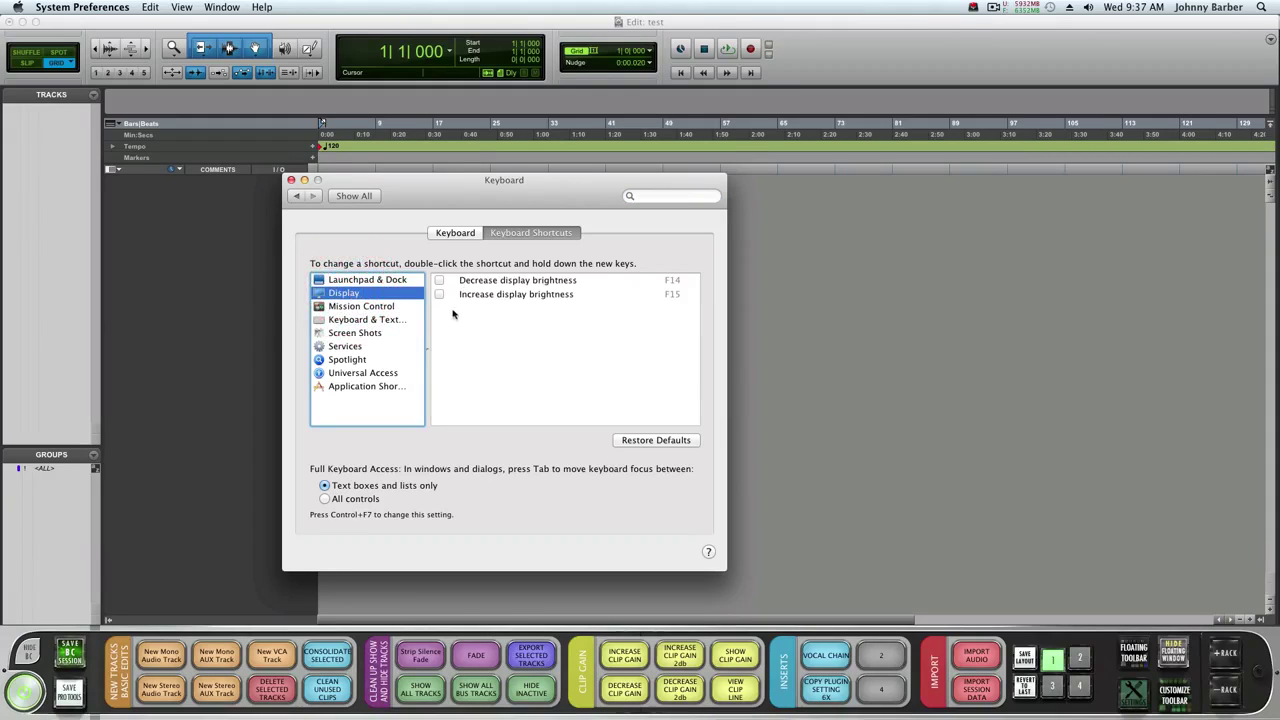
click(380, 307)
click(385, 320)
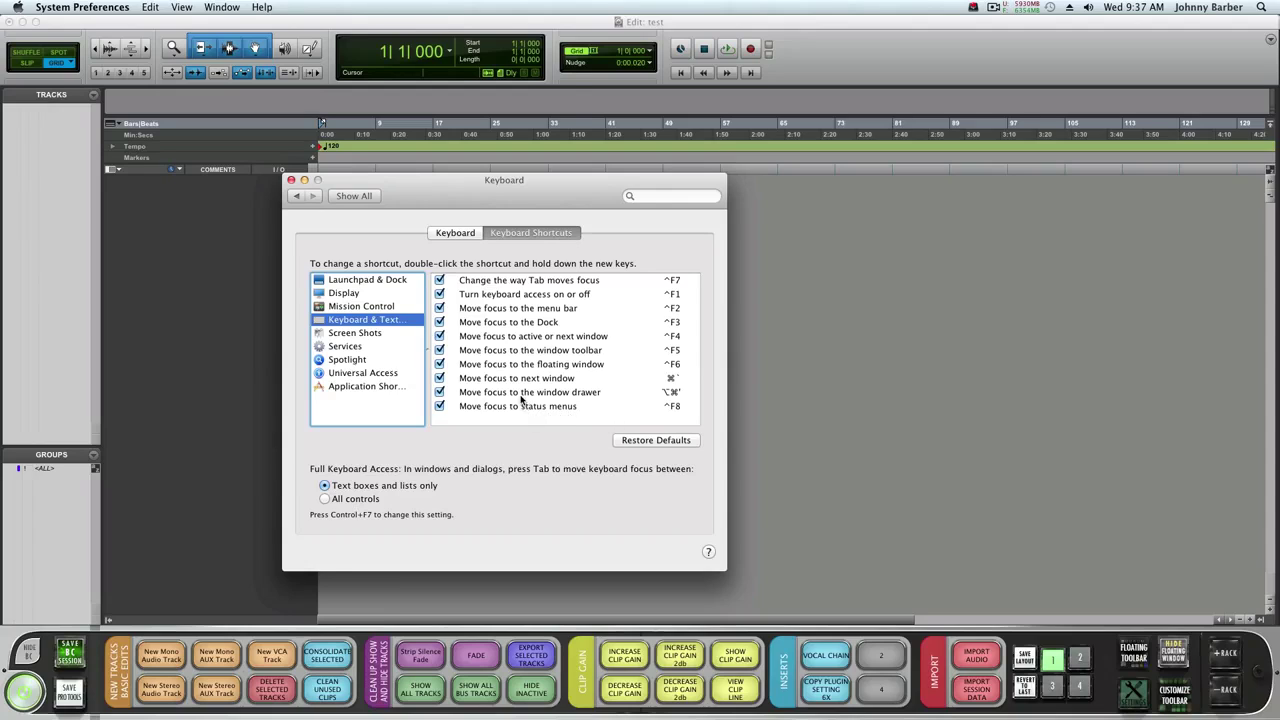
Step: Browse screen capture, Services, Spotlight, application and Universal Access shortcuts, then reopen Keyboard
click(358, 336)
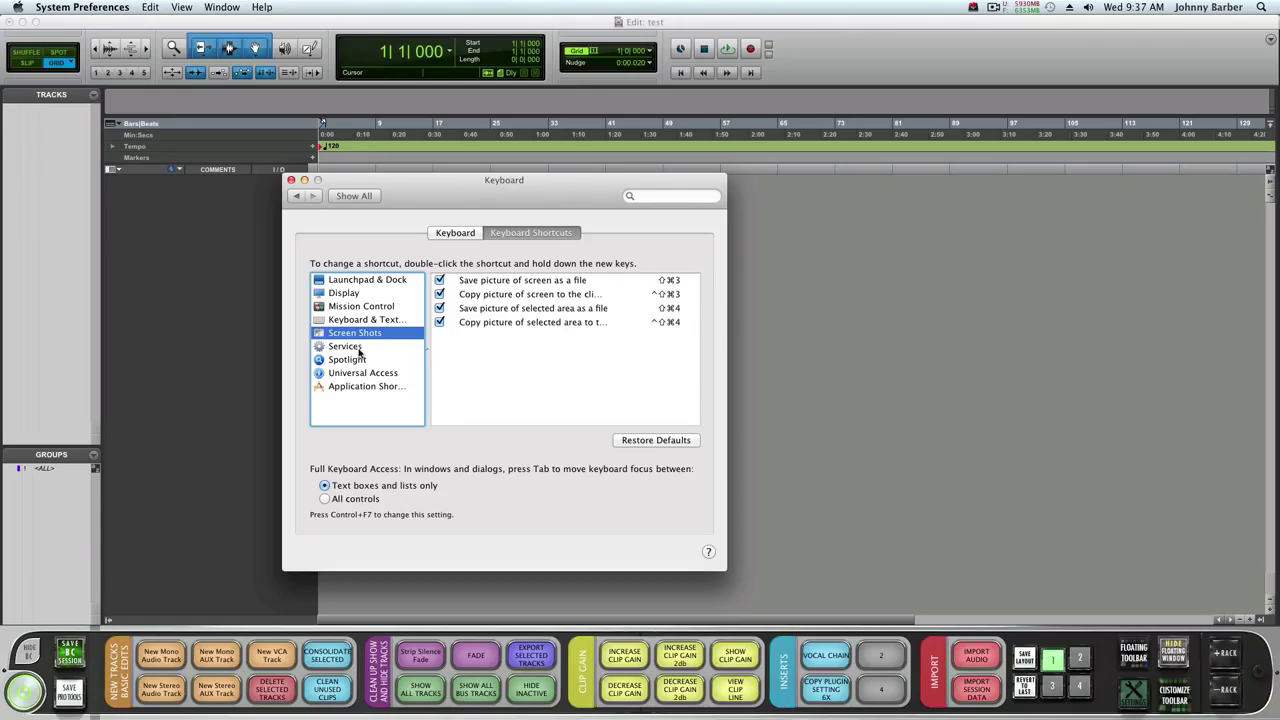
click(360, 346)
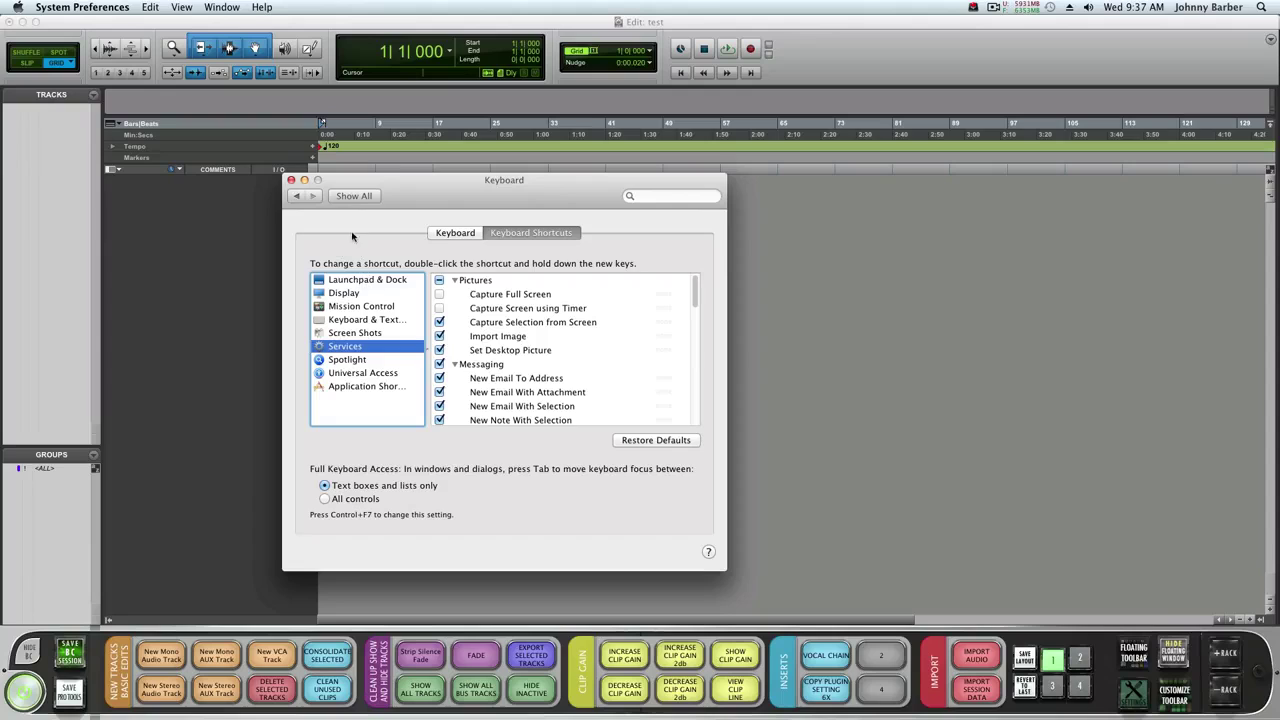
click(361, 362)
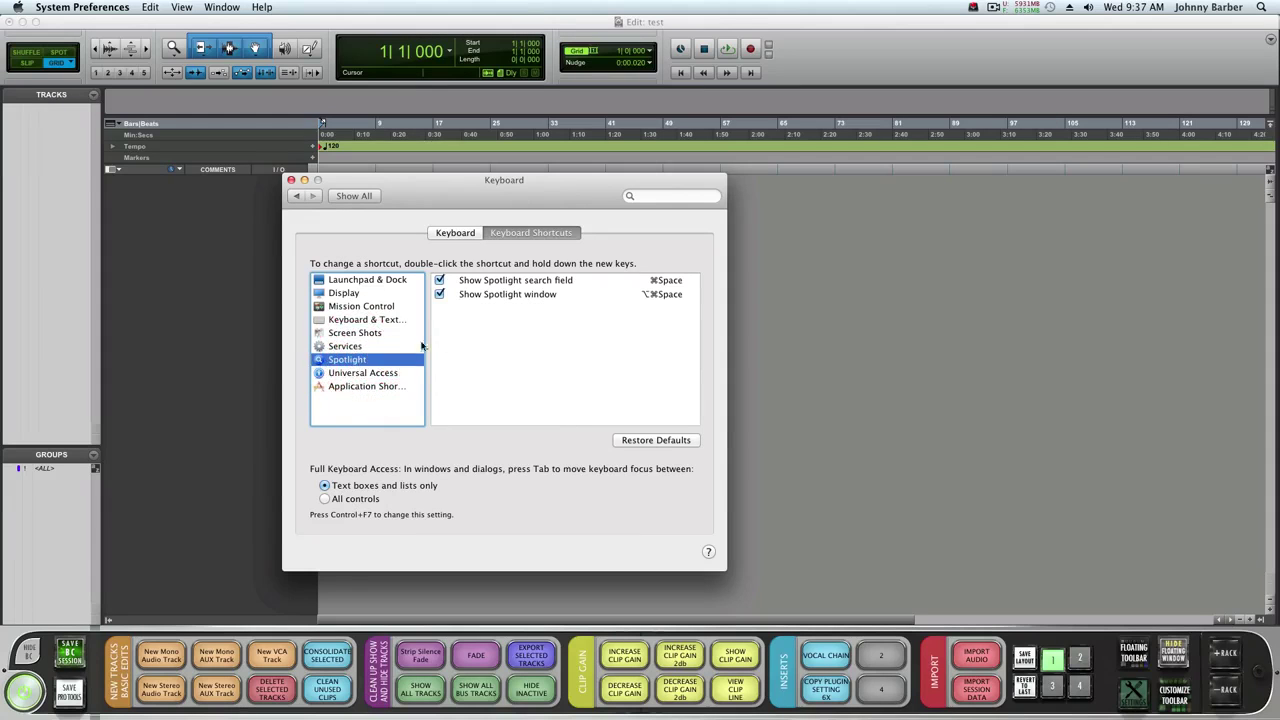
click(350, 386)
click(352, 373)
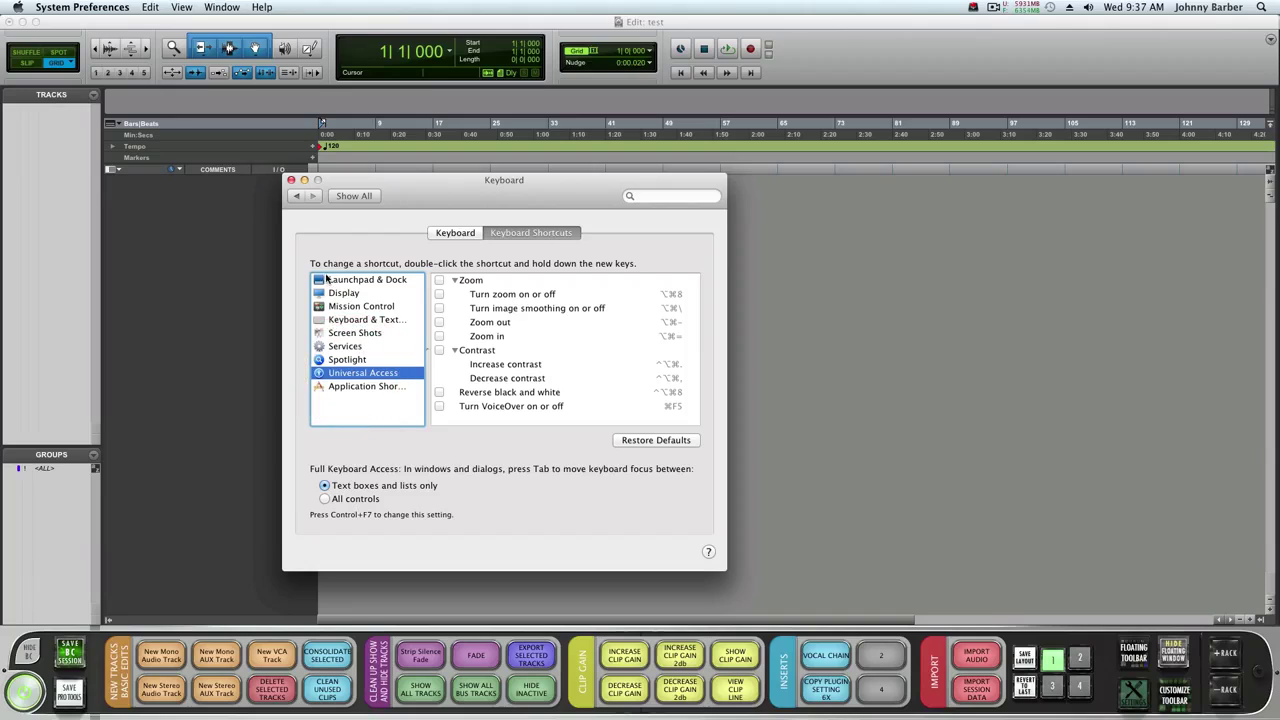
click(295, 196)
click(466, 310)
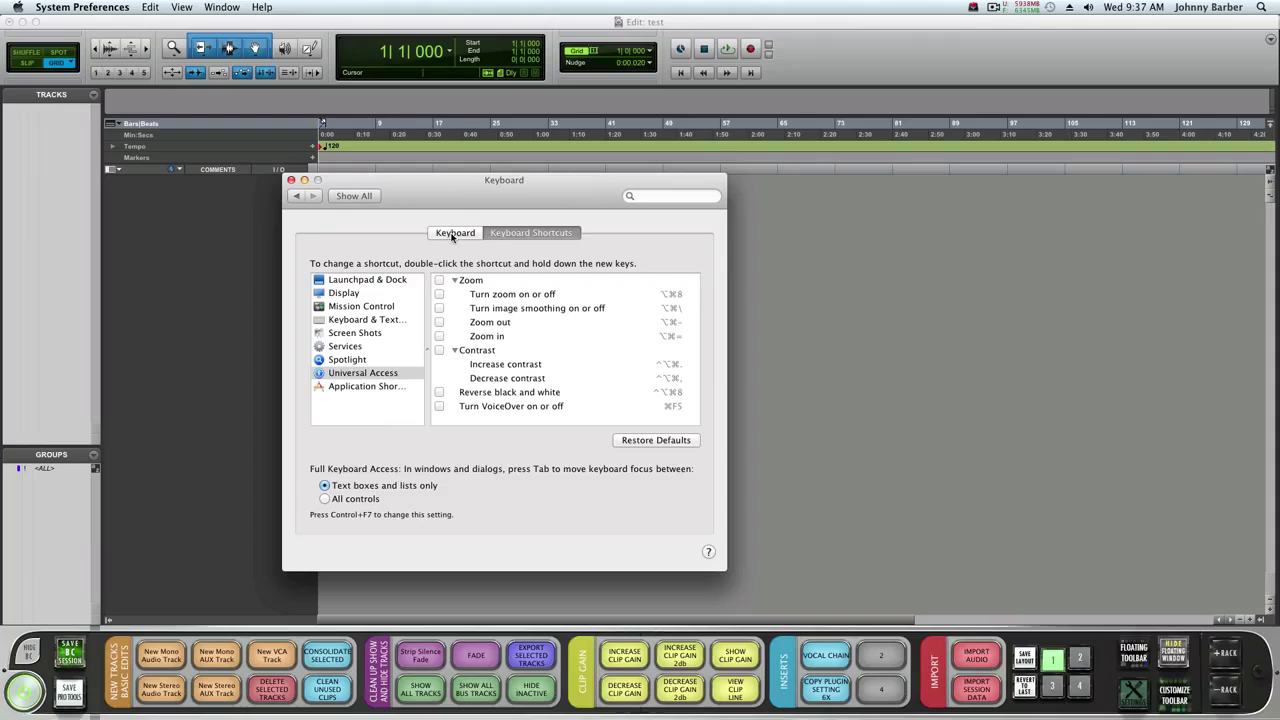
Step: Turn on 'Use all F1, F2, etc. keys as standard function keys' in the Keyboard tab
click(455, 236)
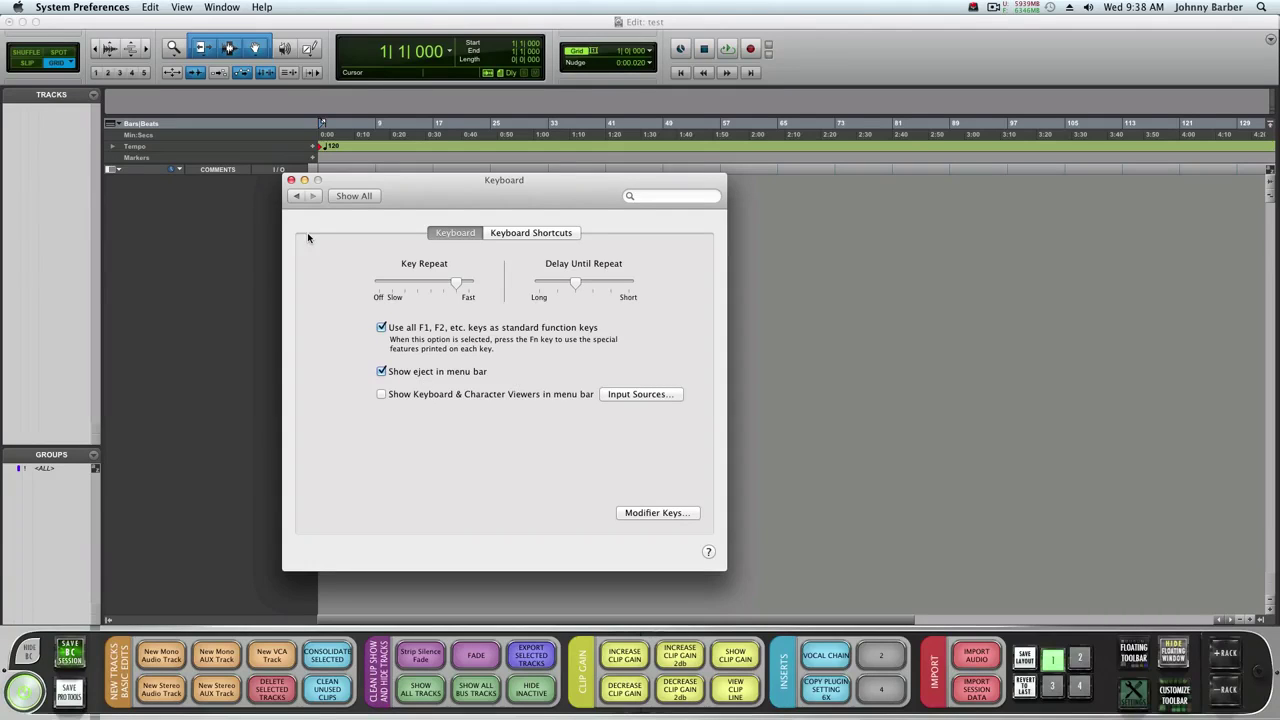
Step: Quit System Preferences, returning to the empty Edit window of the test session
click(291, 180)
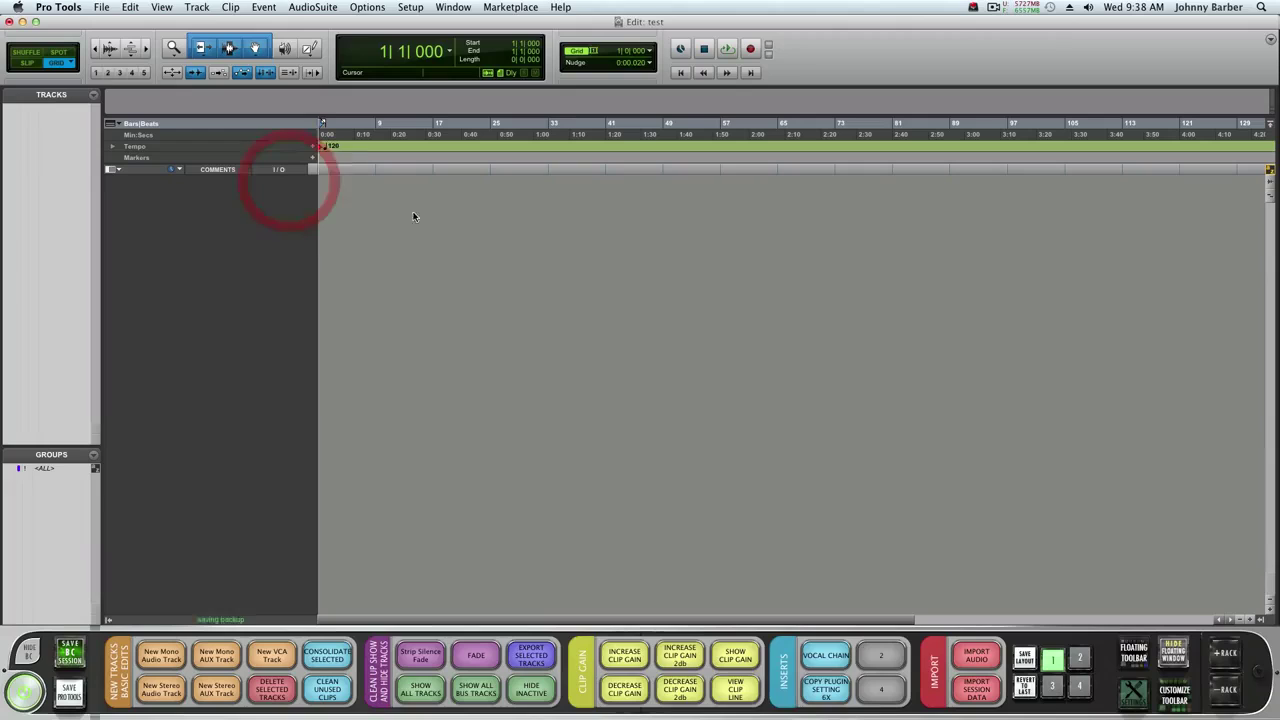
mouse_move(610, 714)
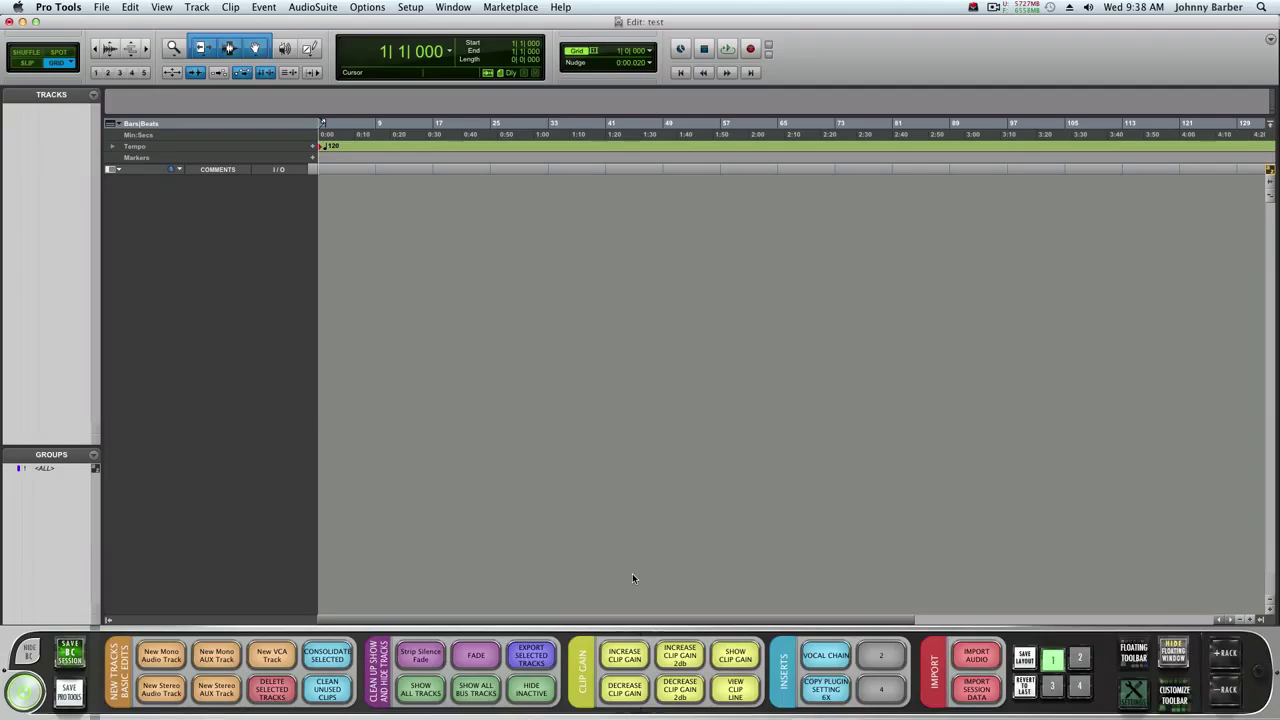
click(455, 8)
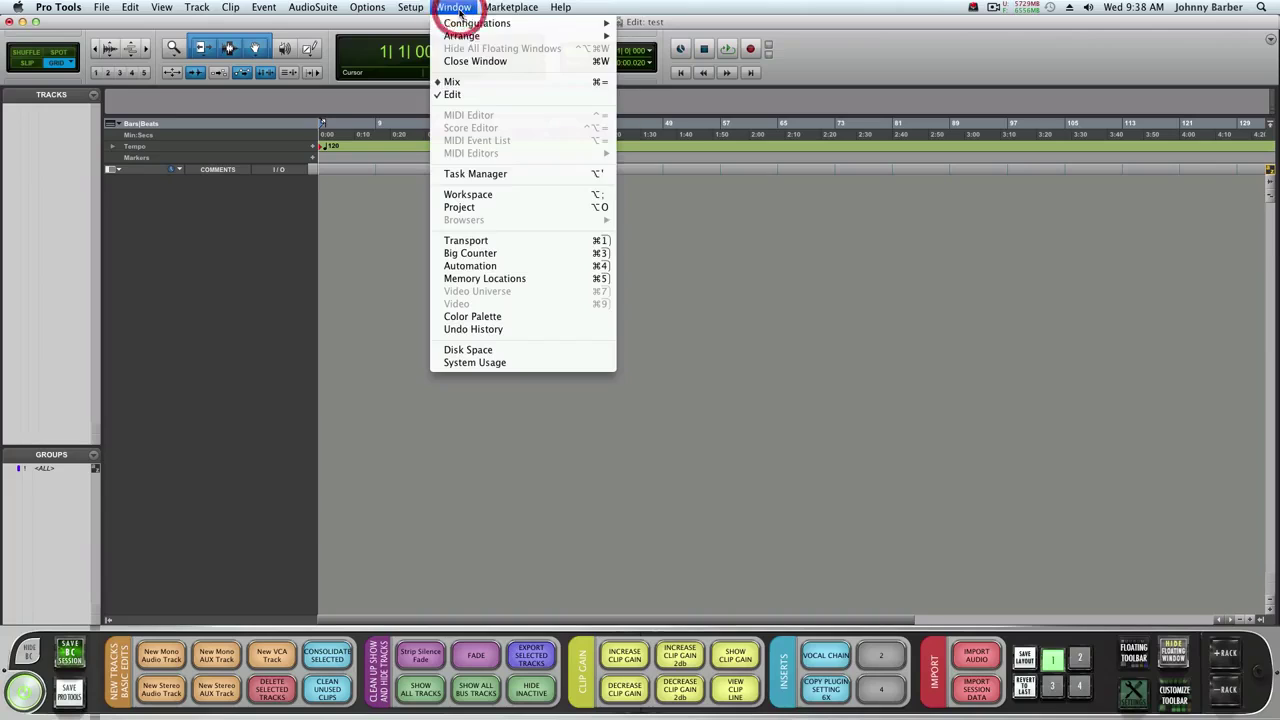
click(474, 363)
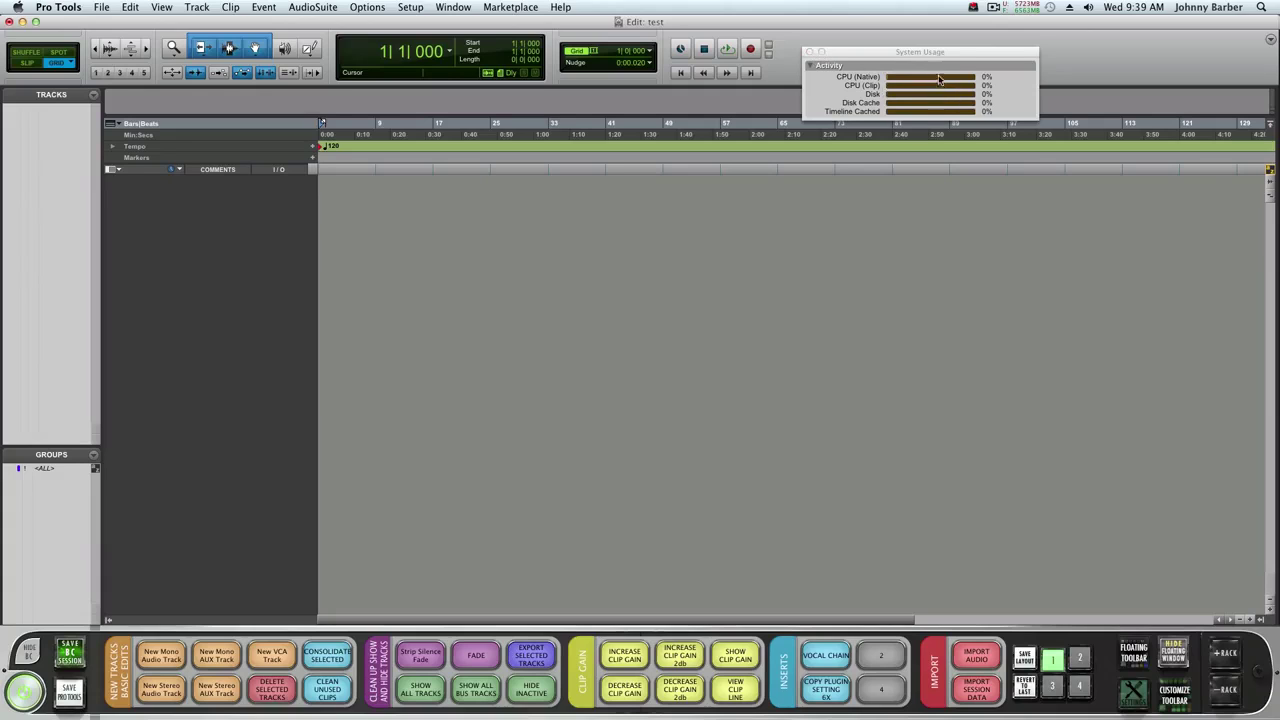
click(809, 51)
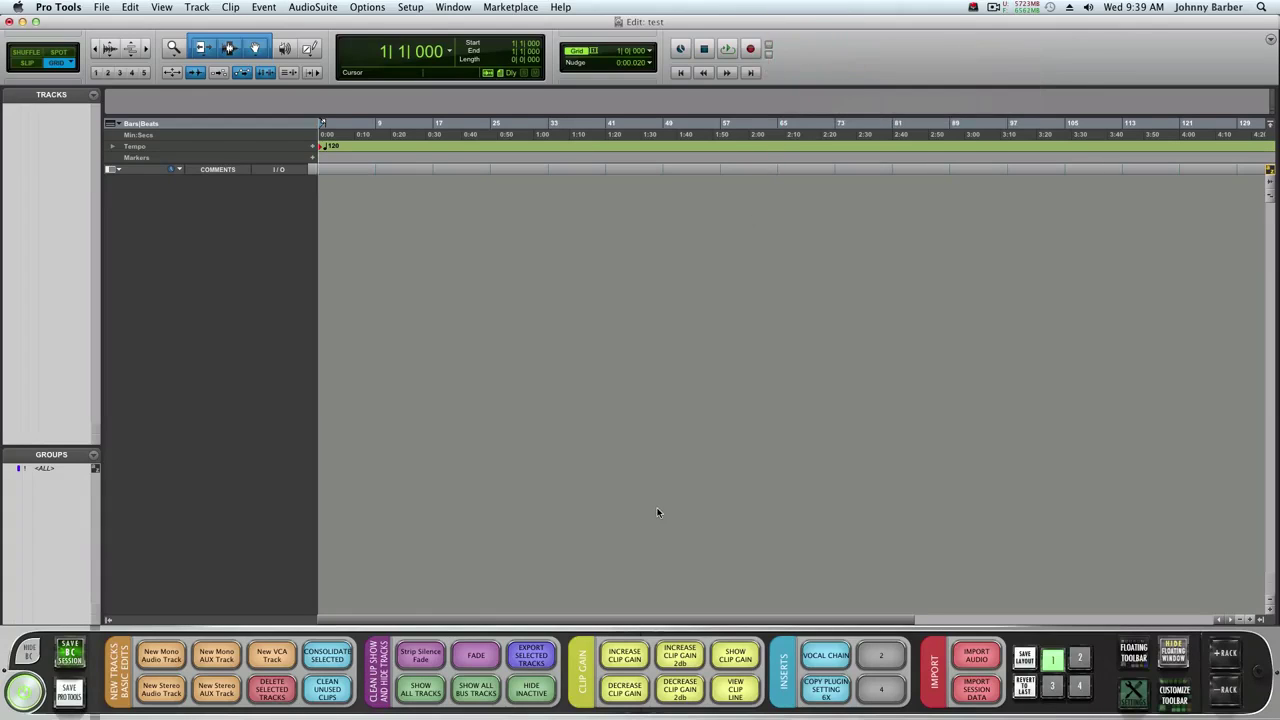